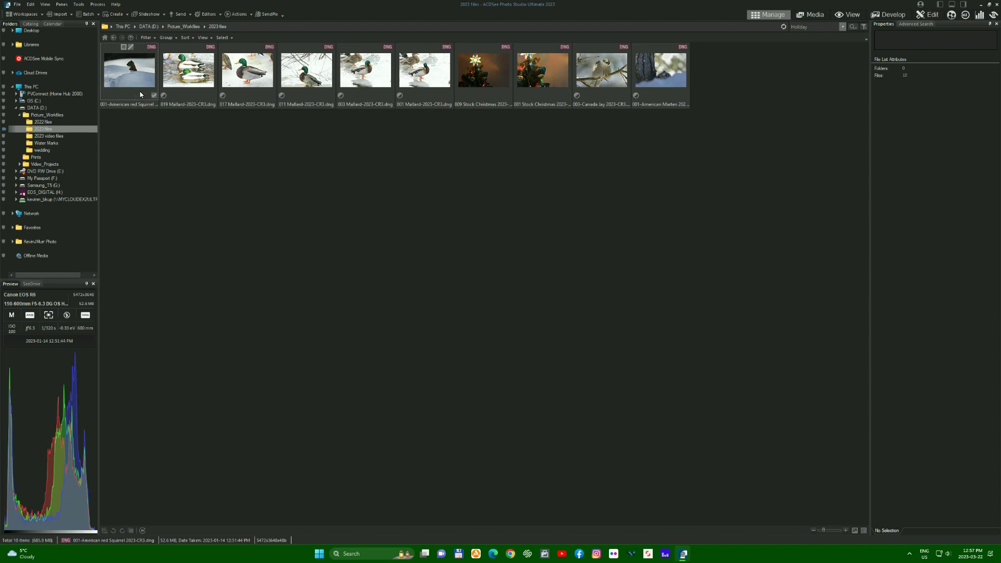
Open the 2022 files folder, select the grouse DNG photo and switch to Develop mode
click(44, 124)
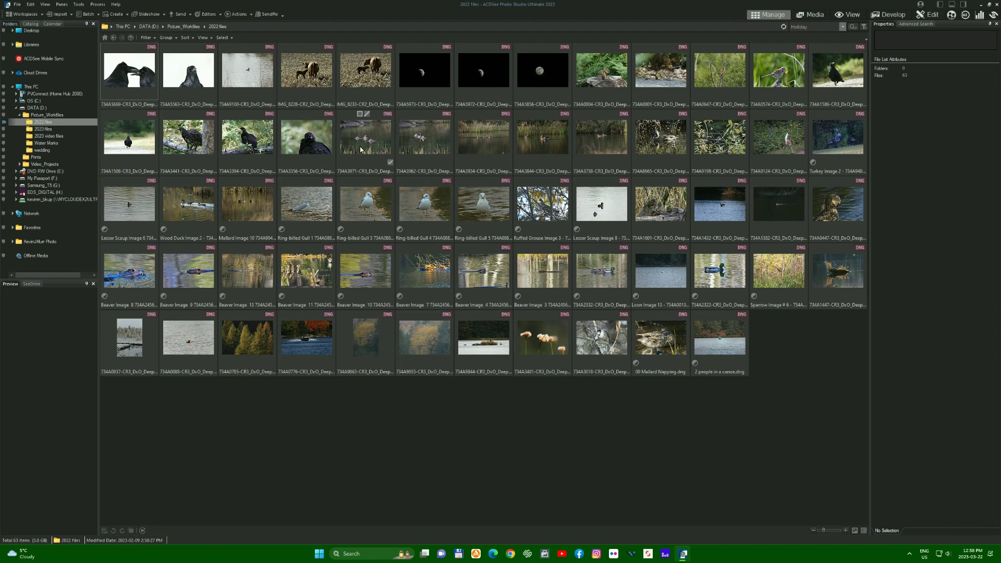
click(307, 146)
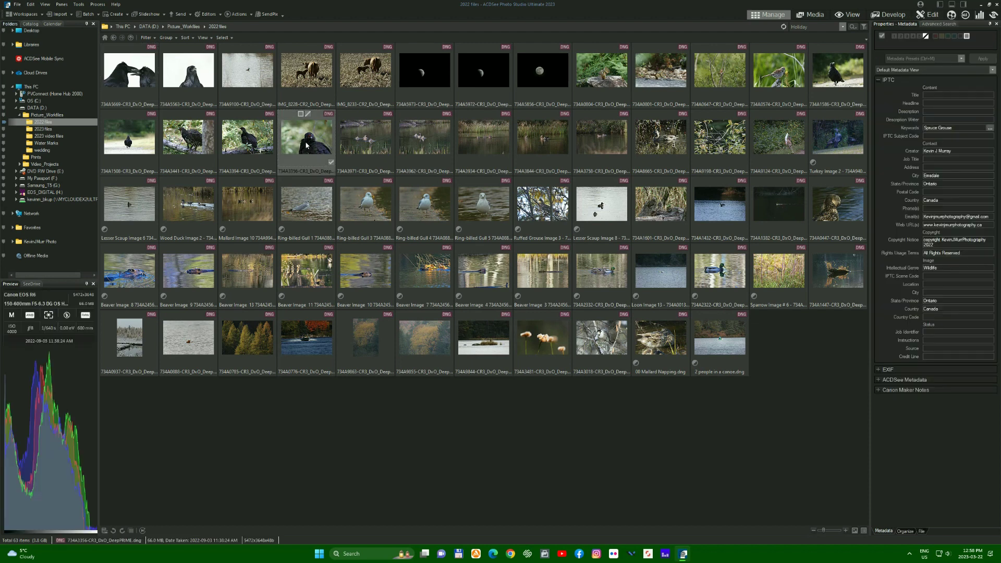
click(894, 15)
Load the grouse photo full-size in Develop mode at its original, unedited settings
key(ctrl+shift+x)
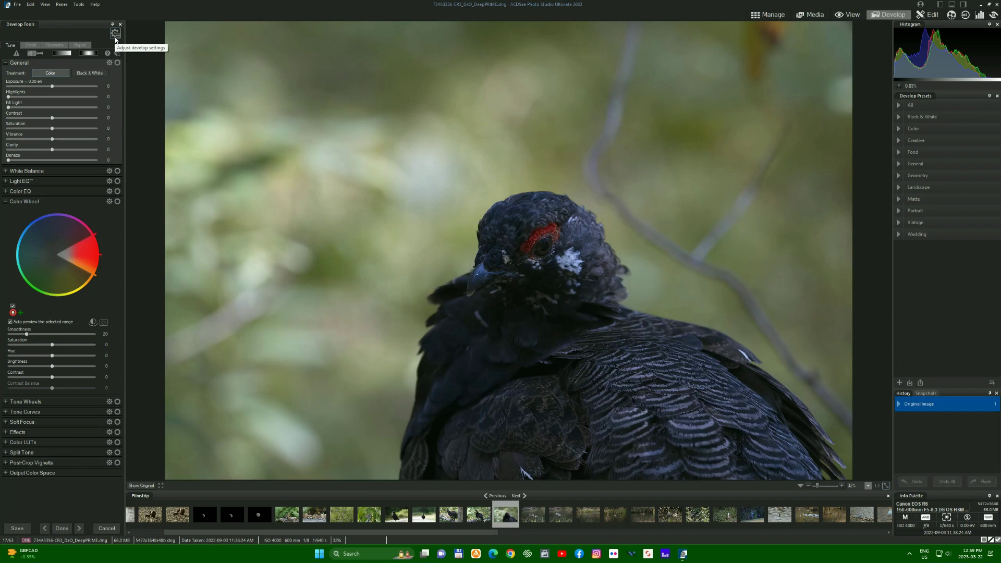
Apply the 'Sigma 600mm C' develop preset, which adds +0.23 EV exposure
click(115, 33)
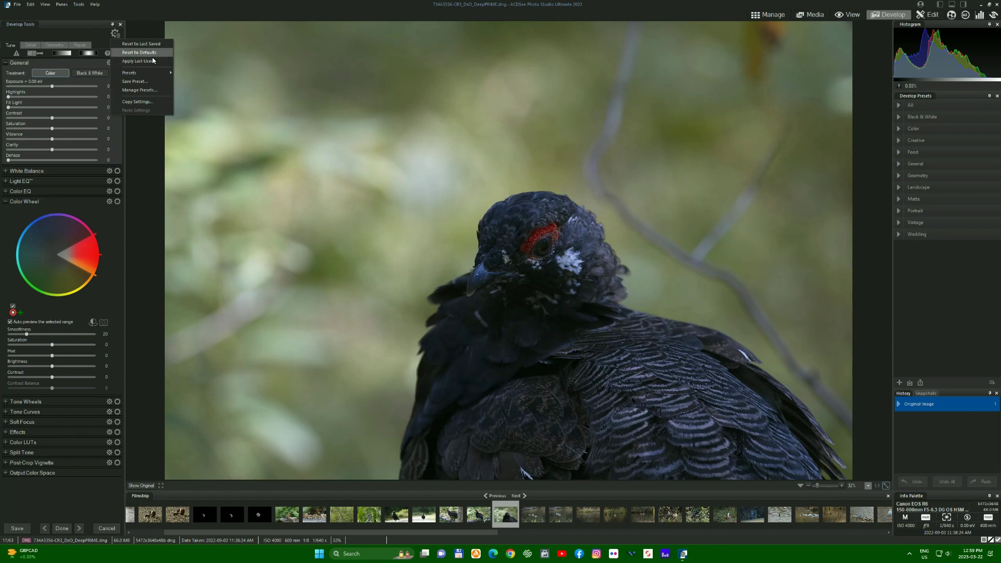
mouse_move(150, 73)
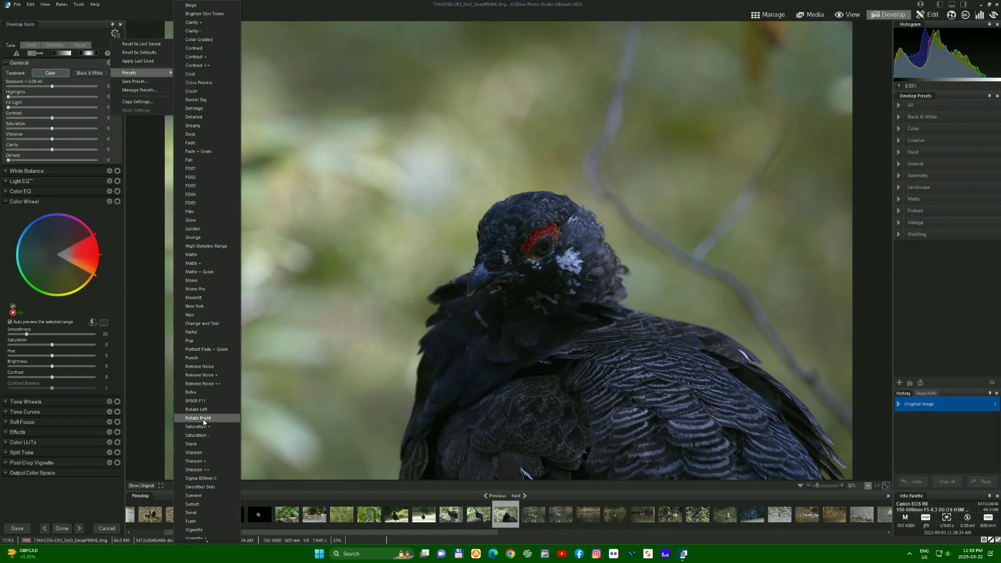
click(210, 479)
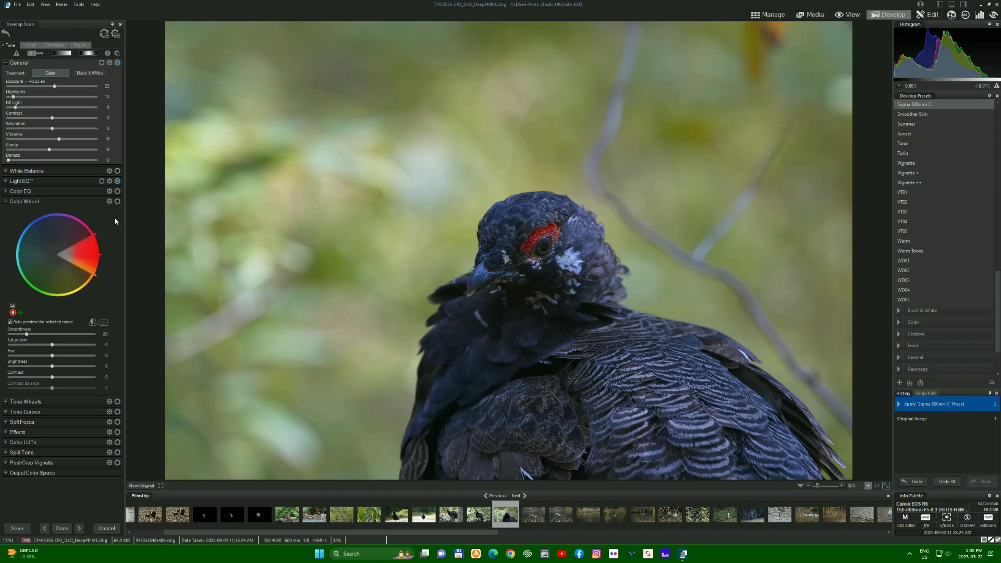
Target the red hues in Color Wheel with saturation 16, brightness 13 and slightly lower contrast
click(92, 254)
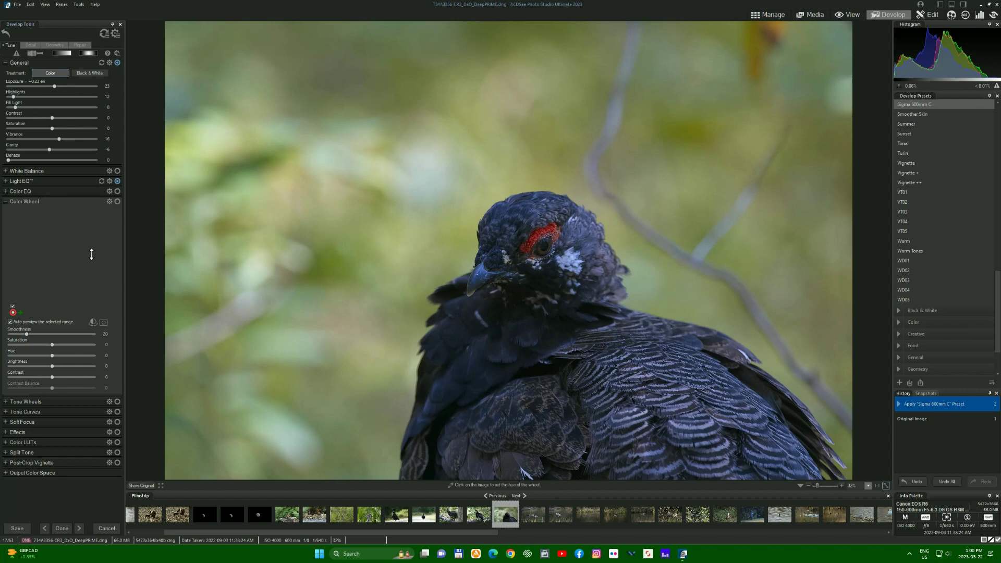
drag(92, 254, 31, 288)
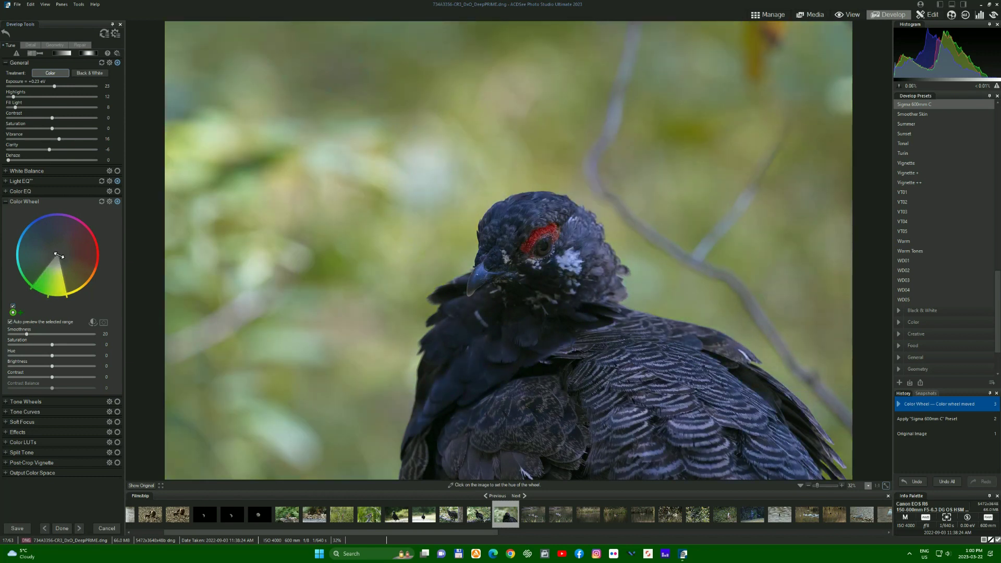
drag(57, 257, 55, 272)
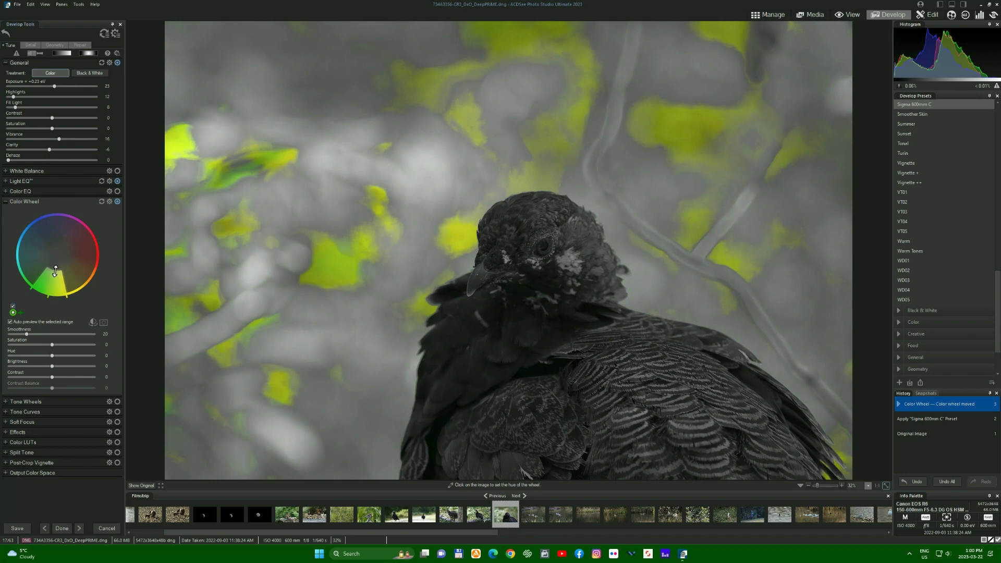
drag(55, 272, 93, 252)
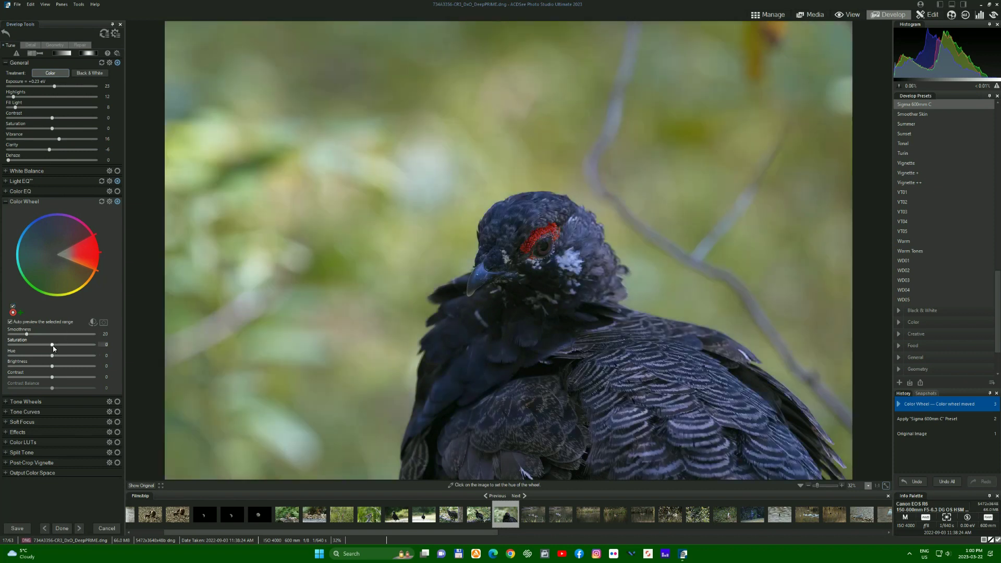
drag(53, 344, 59, 345)
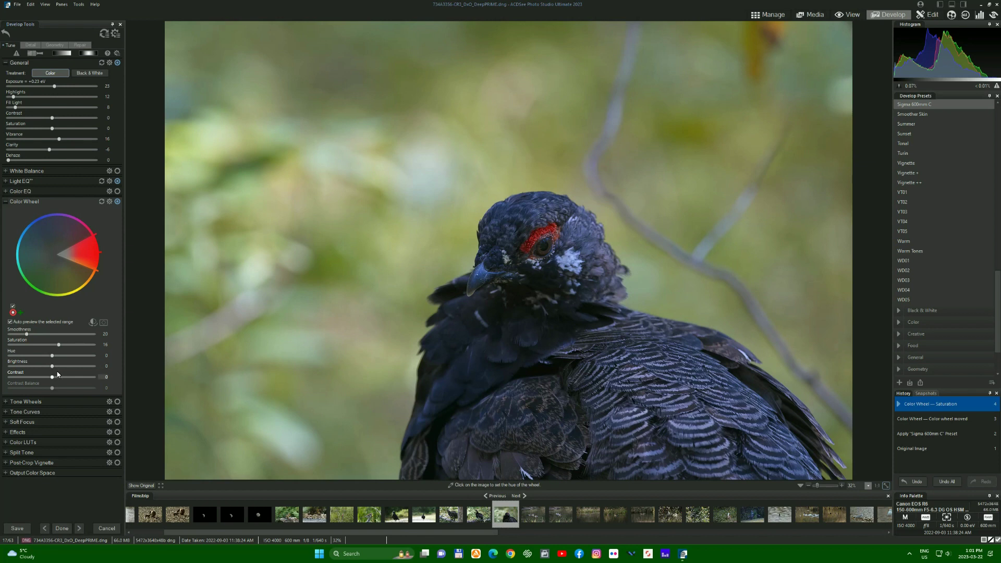
drag(52, 369, 57, 370)
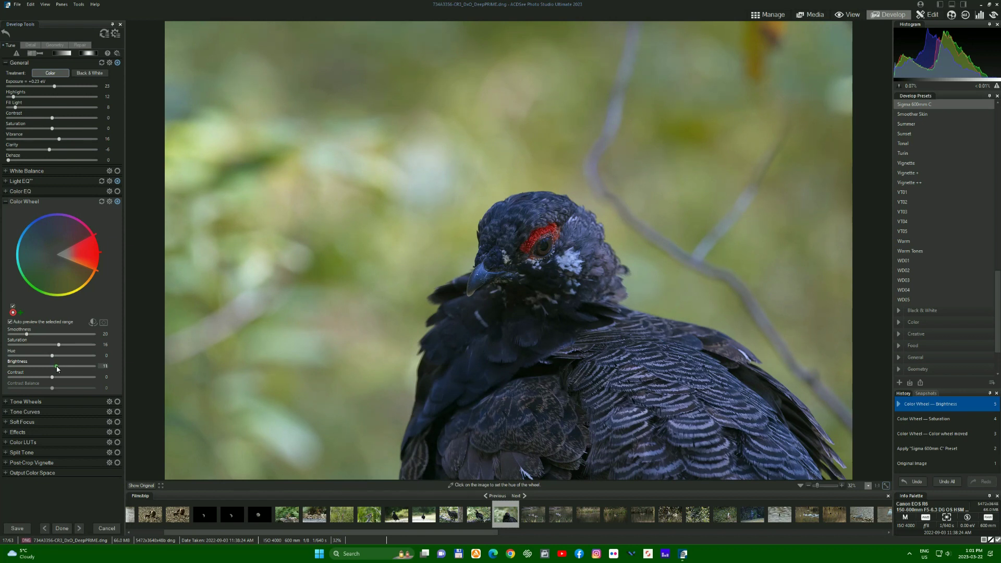
drag(58, 369, 58, 370)
drag(51, 379, 56, 380)
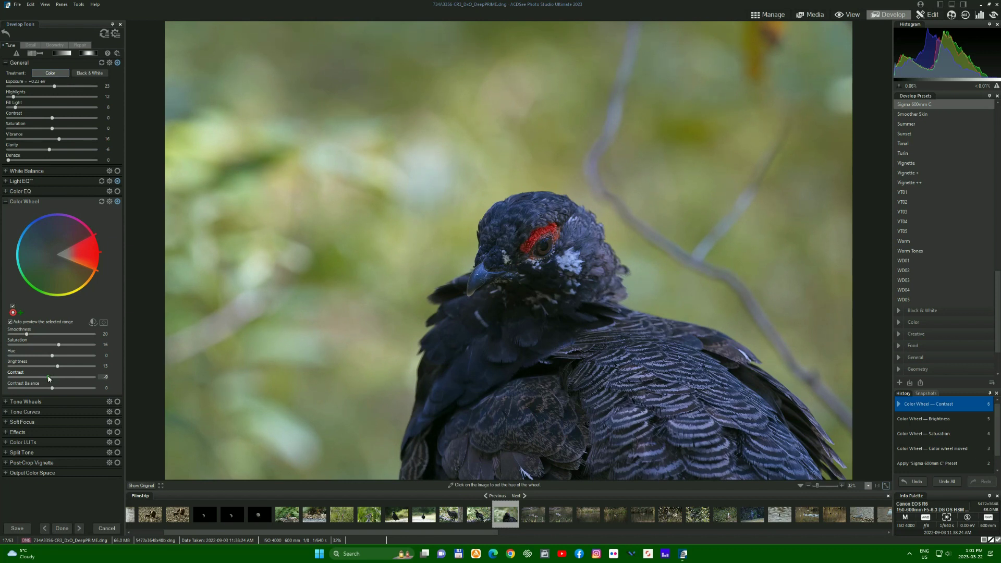
Add Wheel 2 on yellow-orange: saturation 25, brightness 21, lower contrast, smoothness 26
click(21, 313)
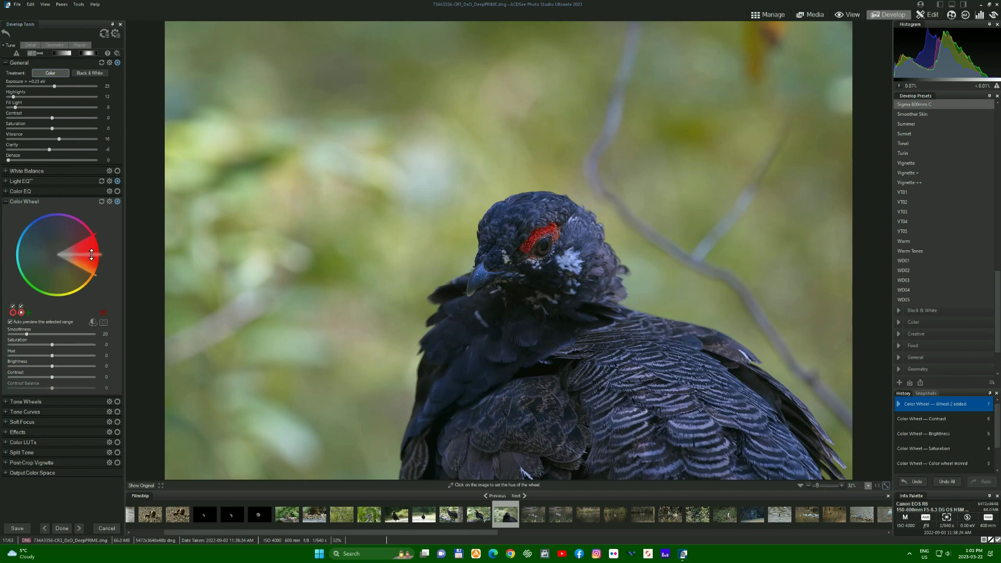
drag(91, 255, 68, 296)
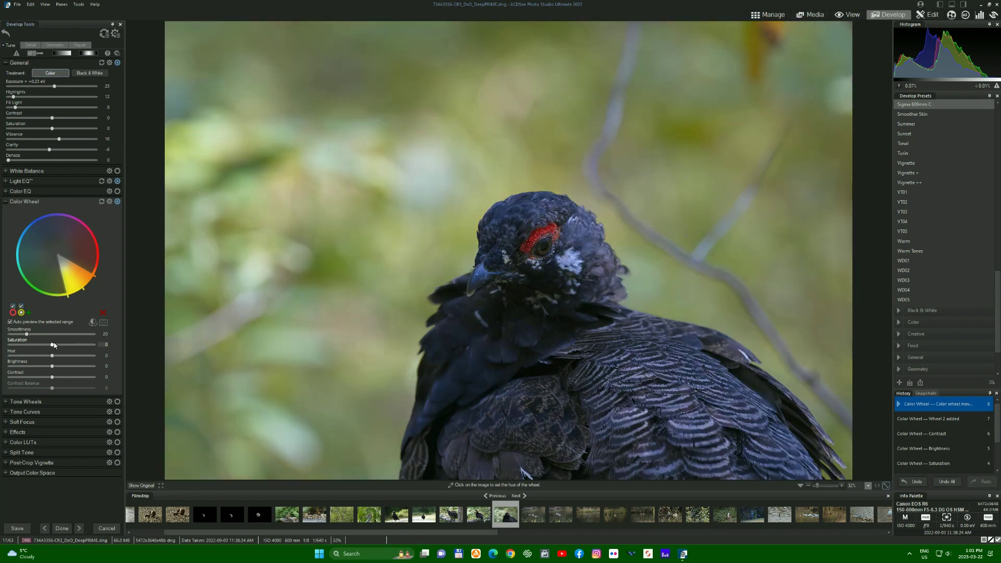
drag(53, 345, 49, 380)
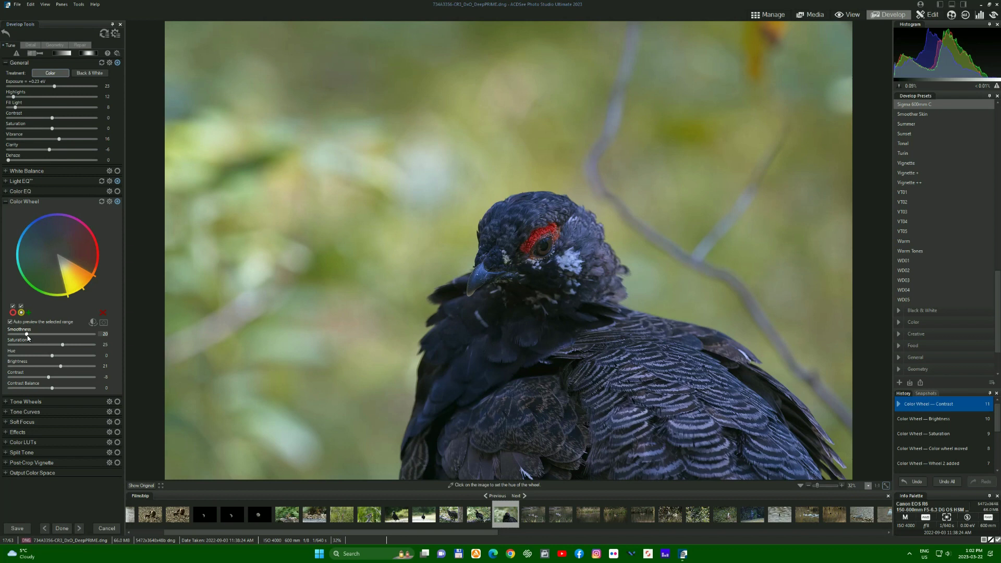
drag(28, 337, 33, 338)
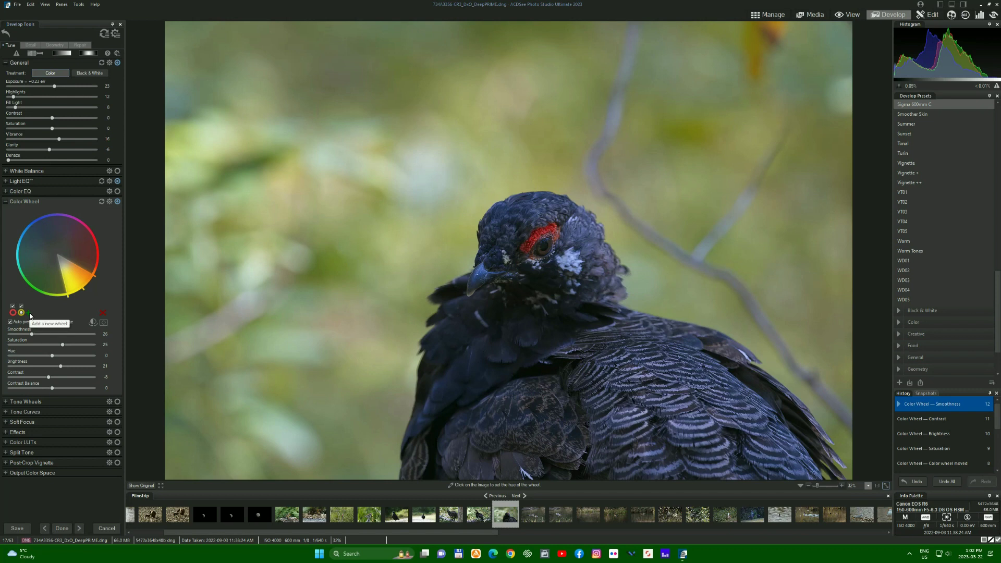
Add Wheel 3 on yellow-green: smoothness 20, saturation 25, brightness 19, contrast about 15
click(30, 315)
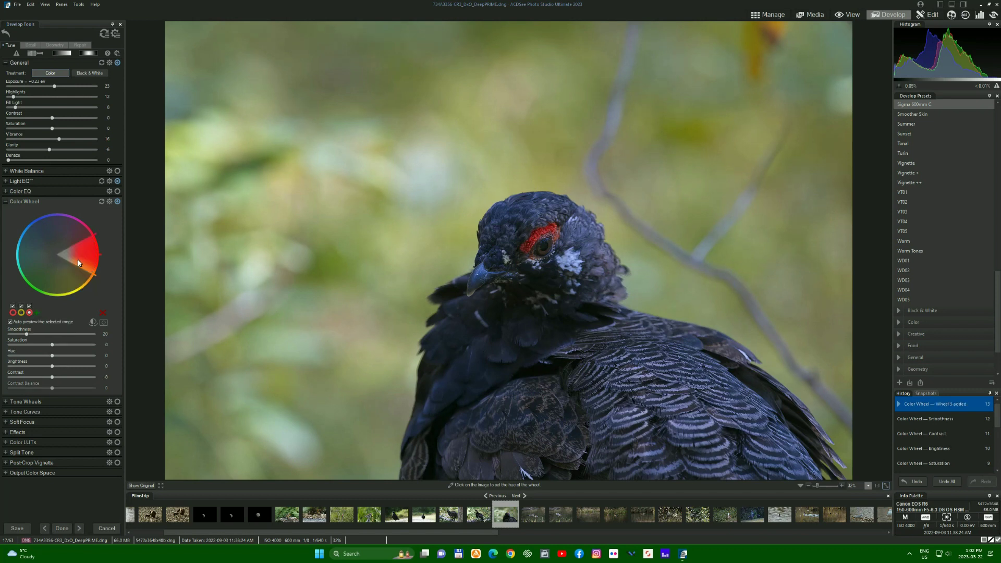
drag(88, 255, 73, 274)
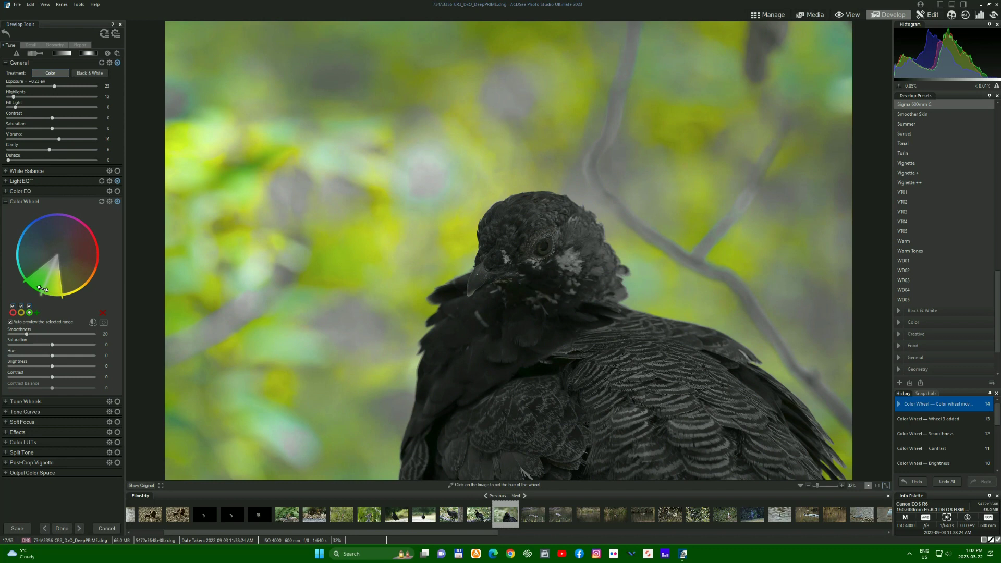
drag(42, 289, 18, 279)
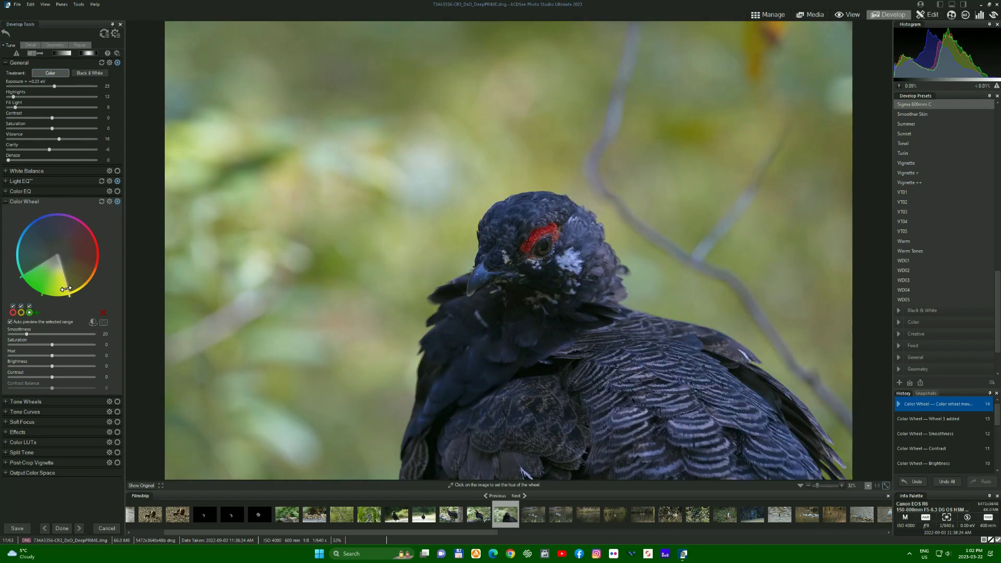
drag(52, 344, 55, 344)
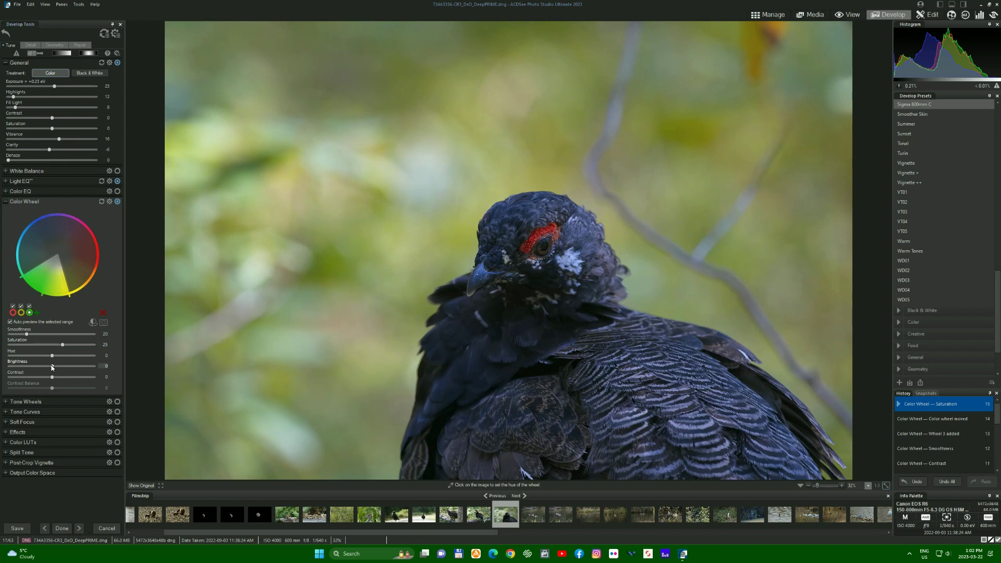
mouse_move(52, 366)
mouse_down()
mouse_move(70, 381)
mouse_move(33, 379)
mouse_move(58, 380)
mouse_up()
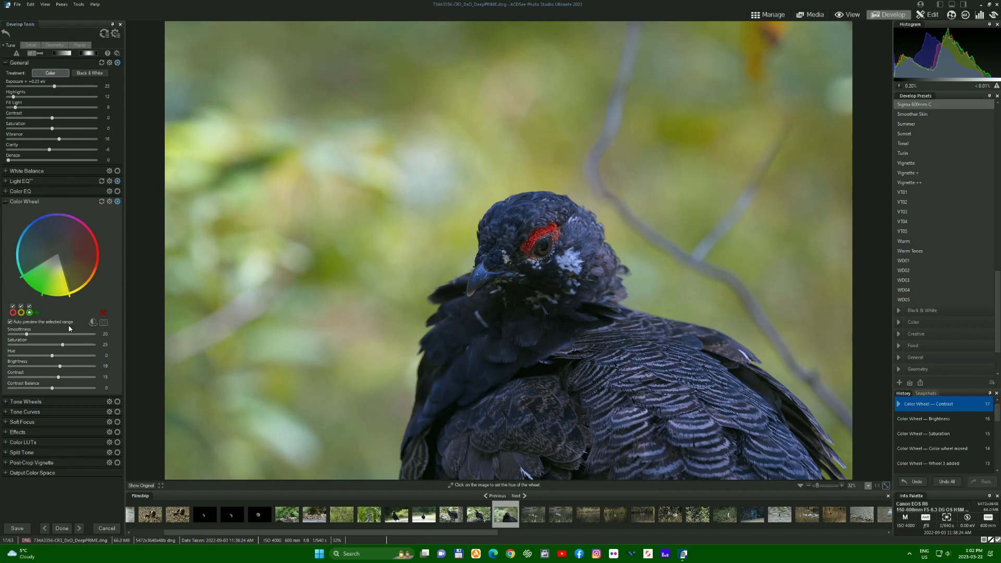
Add a fourth range on blue-cyan with saturation -18, brightness 21, contrast 11, then a fifth range
click(36, 314)
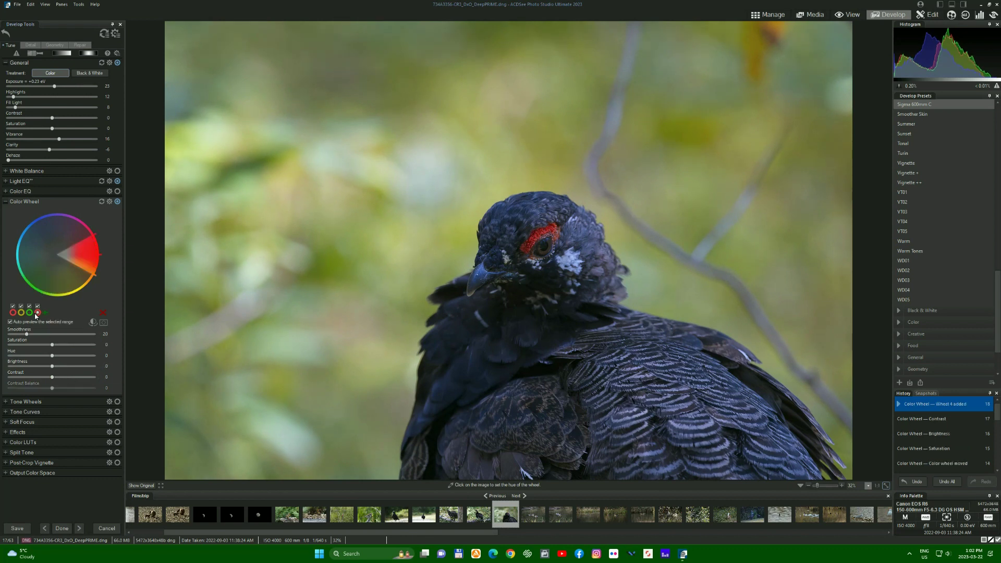
drag(91, 258, 42, 242)
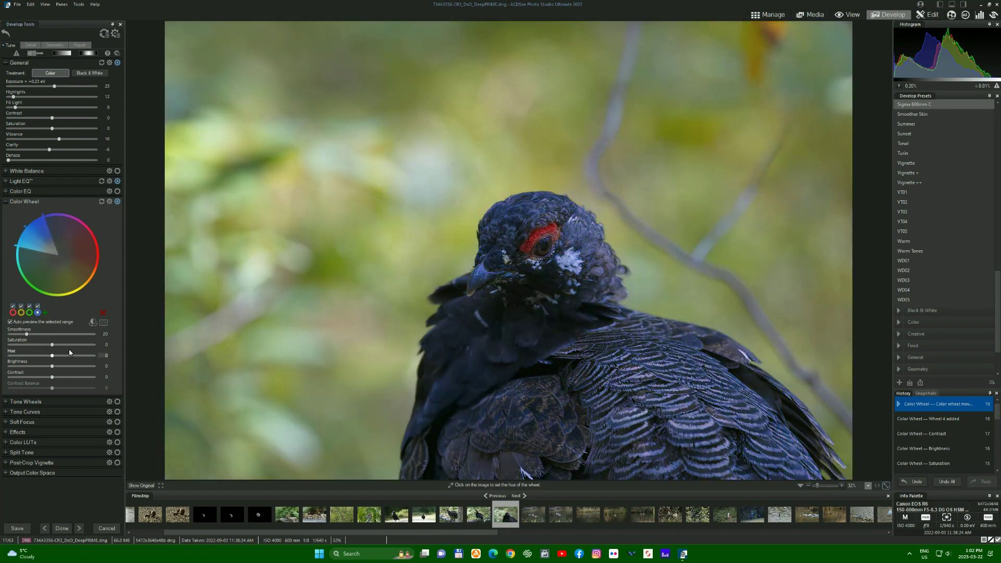
mouse_move(52, 347)
mouse_down()
mouse_move(44, 349)
mouse_move(67, 347)
mouse_move(44, 347)
mouse_up()
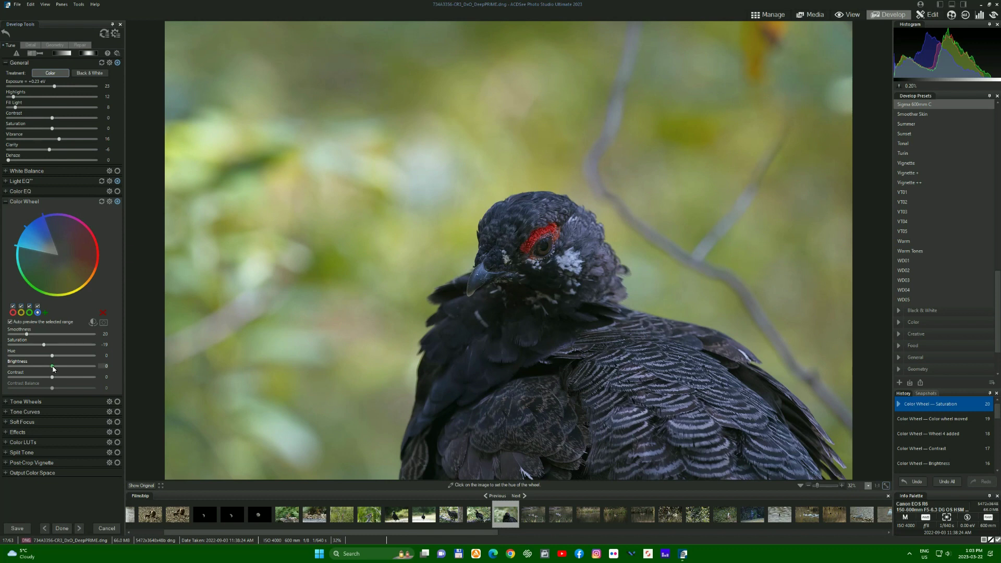
mouse_move(52, 369)
mouse_down()
mouse_move(61, 368)
mouse_move(44, 381)
mouse_move(57, 380)
mouse_up()
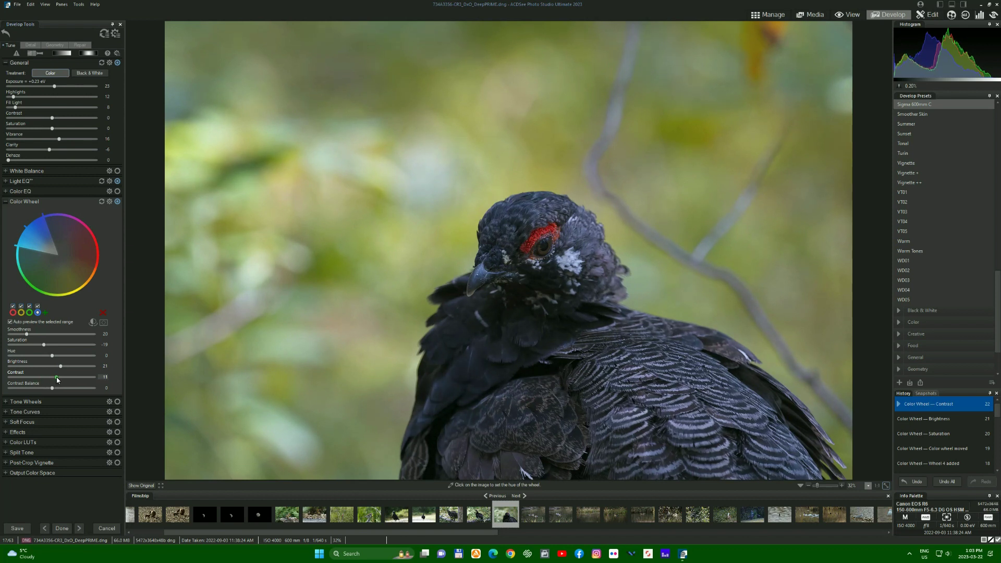
click(44, 314)
Move the fifth range to purple-magenta plumage hues: saturation -8, brightness 22, contrast 13
click(90, 254)
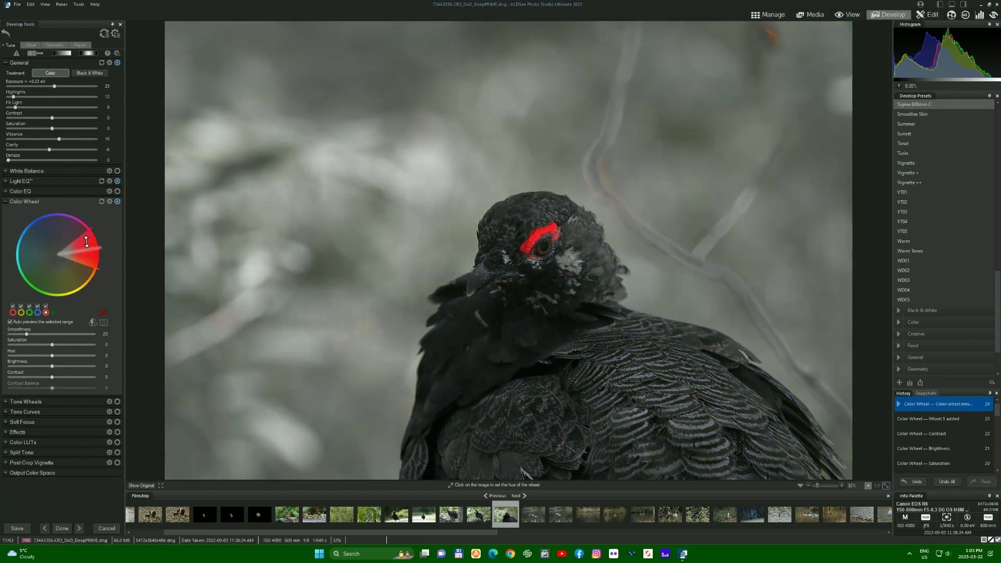
drag(86, 242, 61, 226)
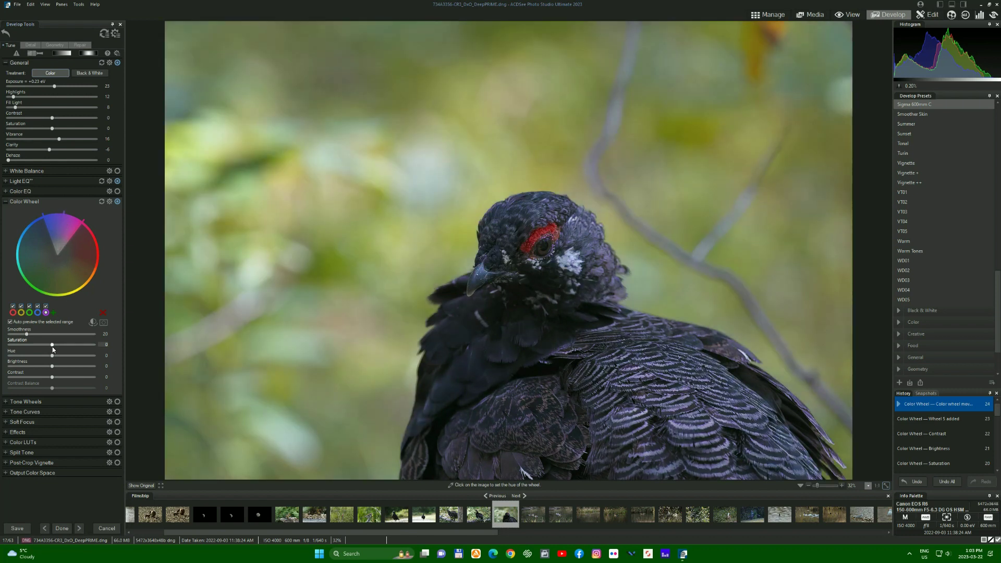
mouse_move(53, 346)
mouse_down()
mouse_move(94, 350)
mouse_move(50, 347)
mouse_up()
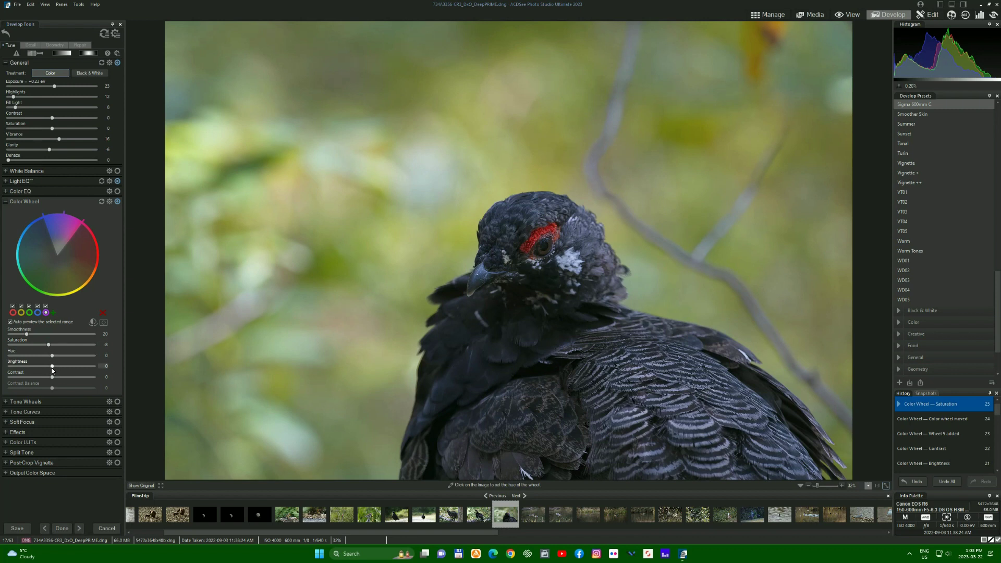
mouse_move(53, 367)
mouse_down()
mouse_move(61, 366)
mouse_move(57, 380)
mouse_up()
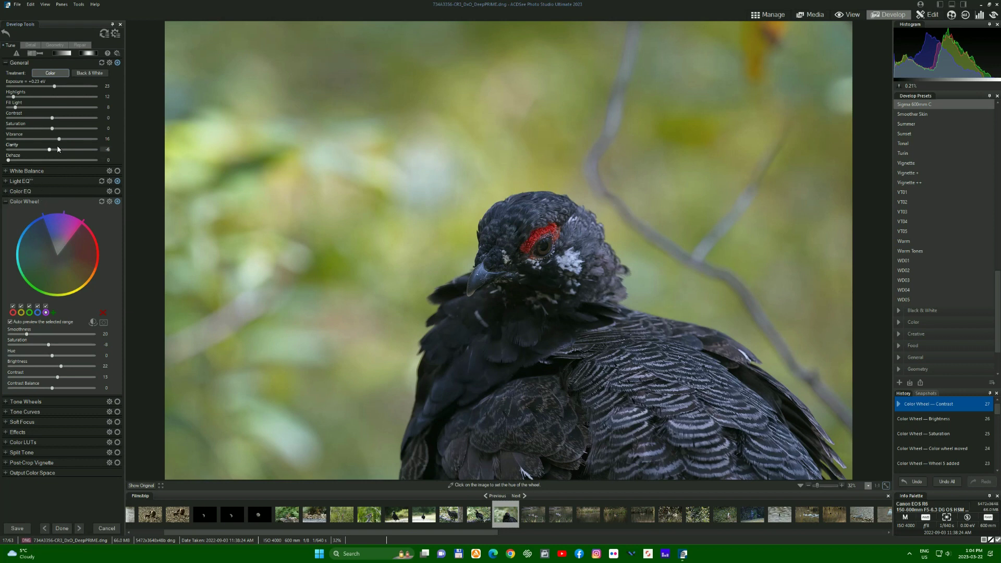
Sharpen with Amount 100, Detail 100 and Mask 90 while previewing the bird's eye
click(5, 202)
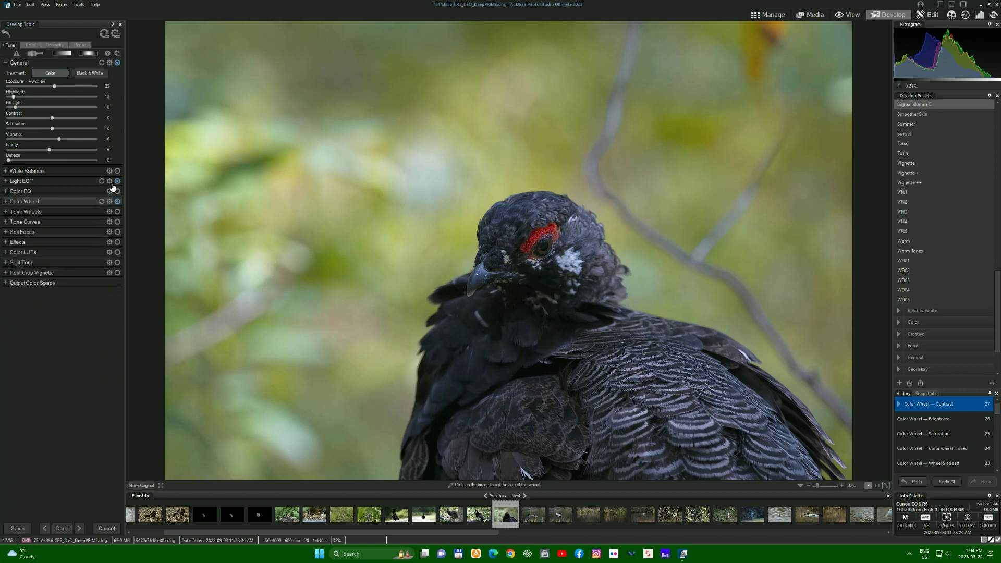
click(32, 46)
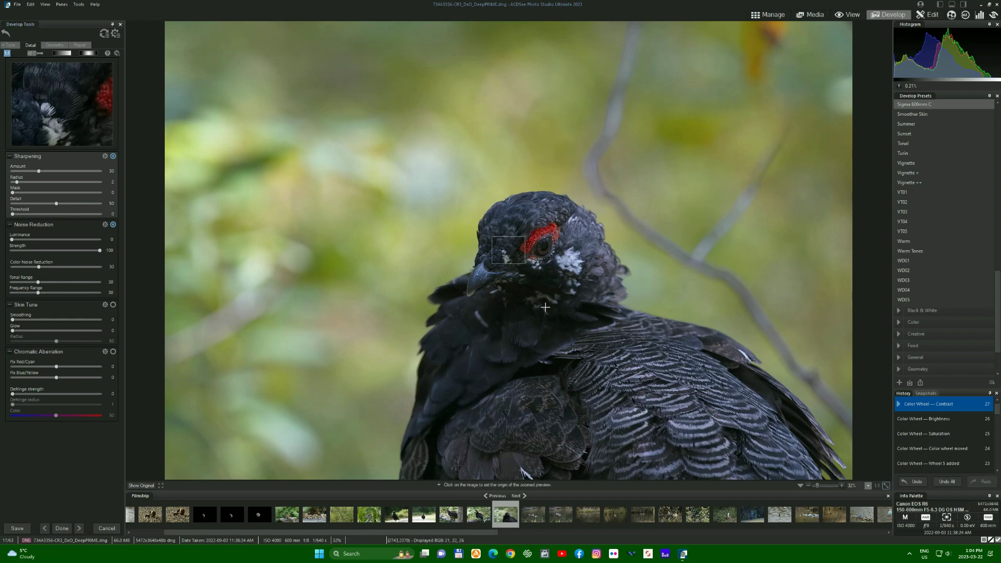
click(548, 243)
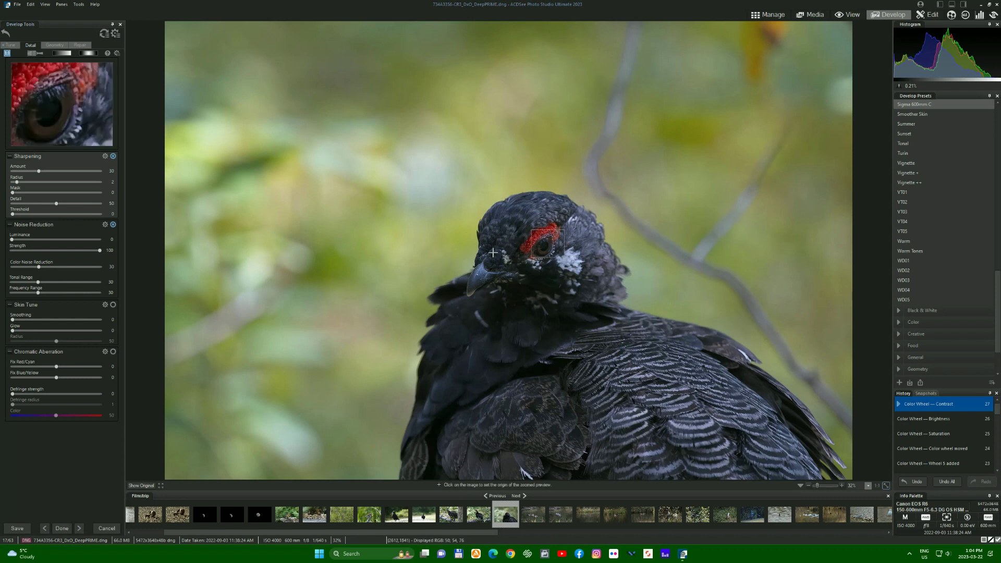
key(alt)
drag(39, 171, 78, 171)
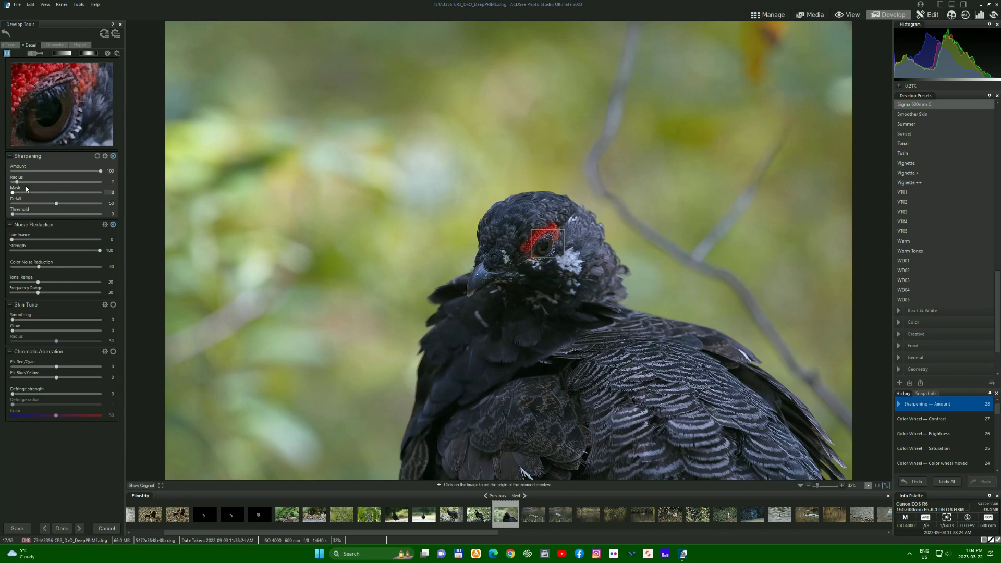
drag(57, 204, 100, 209)
drag(12, 192, 90, 200)
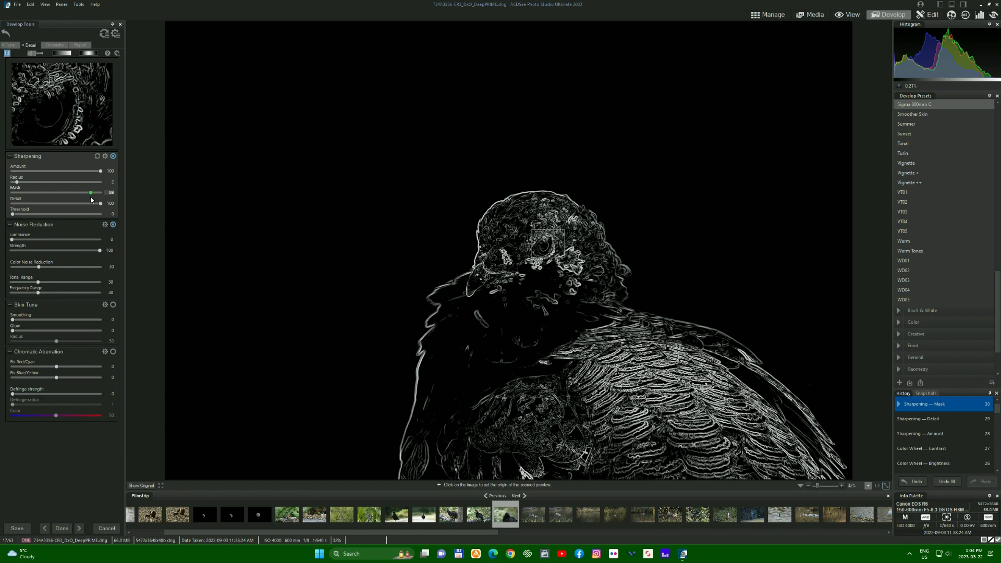
drag(92, 199, 92, 200)
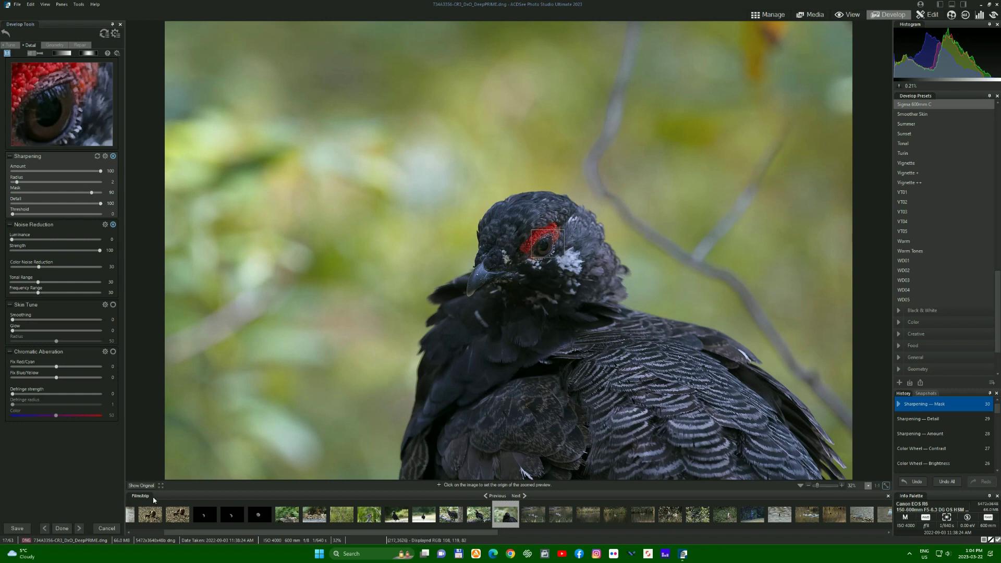
Compare the sharpened photo against the unedited original
click(143, 487)
click(143, 487)
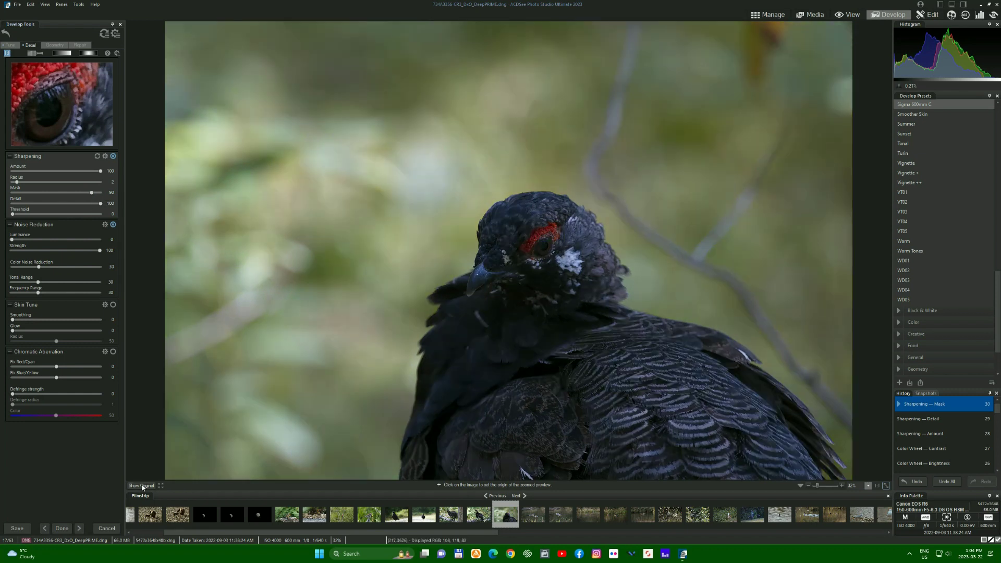
click(143, 488)
drag(143, 488, 143, 487)
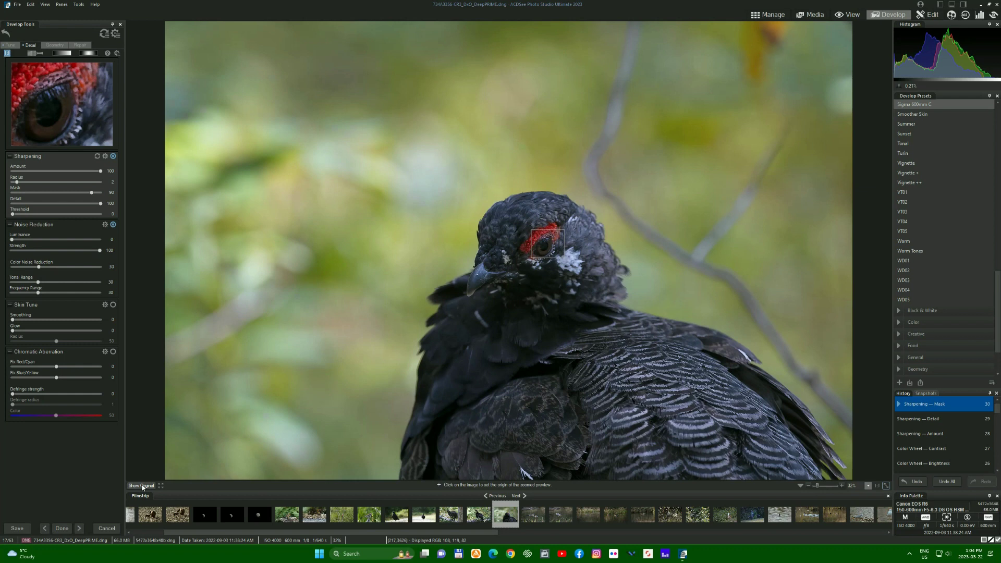
Draw linear Gradient 1 over the upper photo, reaching down past the grouse's eye
click(59, 53)
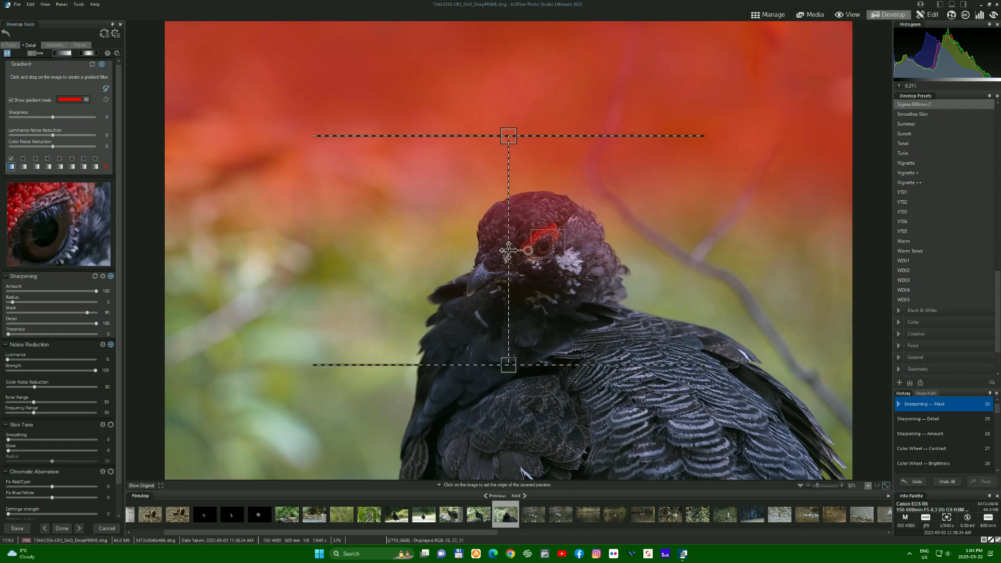
drag(510, 358, 528, 300)
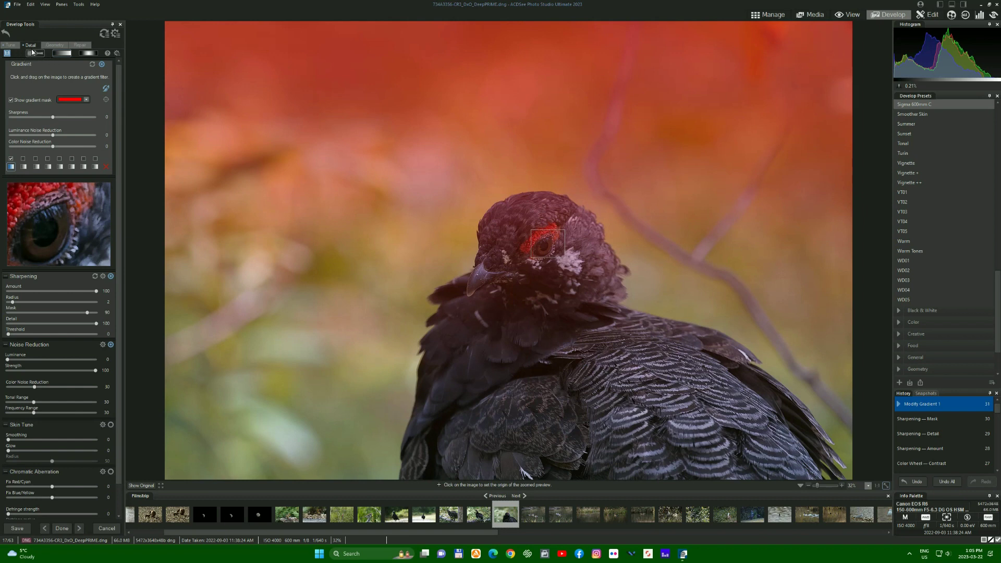
click(9, 45)
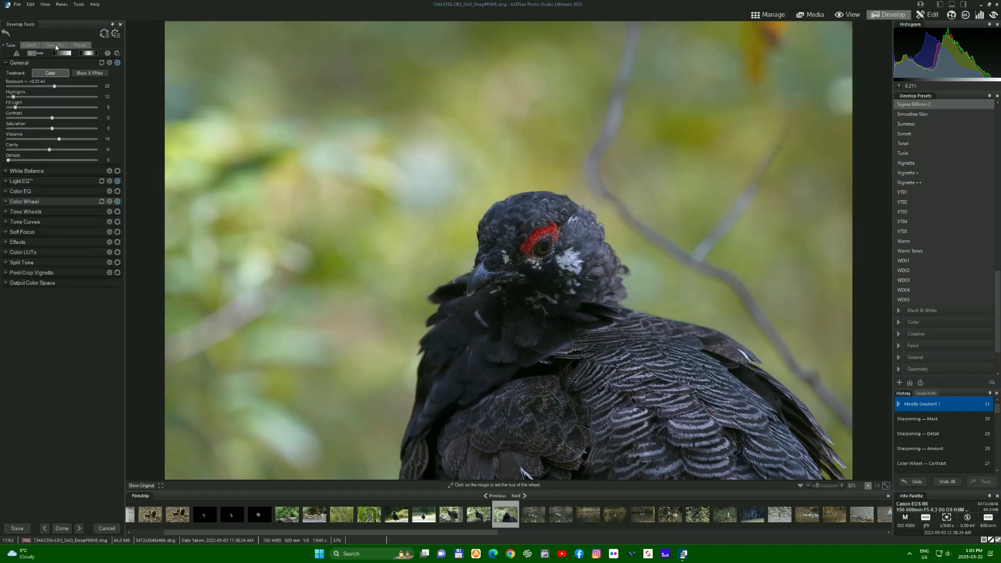
Extend Gradient 1's lower edge below the photo and raise its exposure to +0.49 EV
click(62, 53)
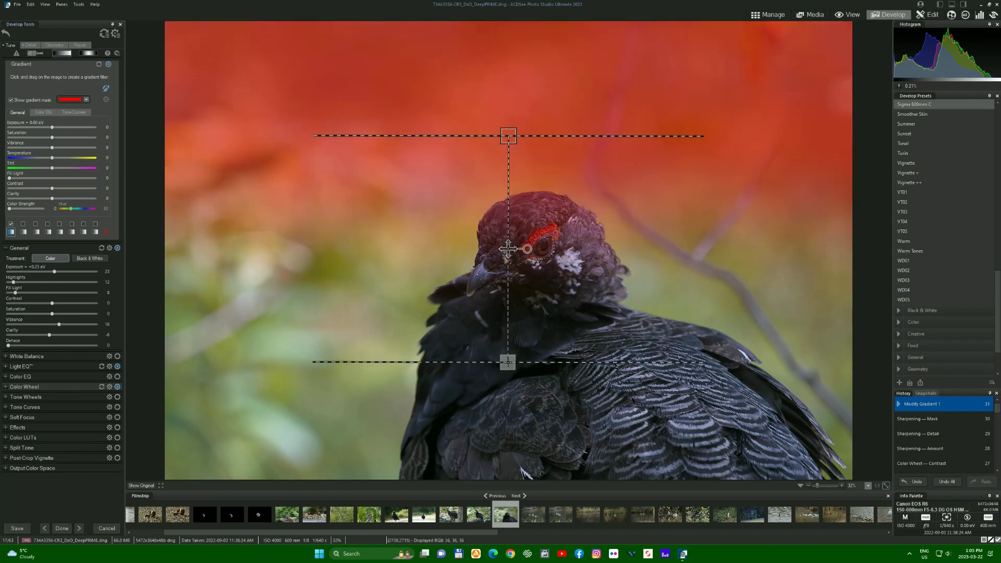
mouse_move(508, 251)
mouse_down()
mouse_move(505, 349)
mouse_move(517, 152)
mouse_move(522, 258)
mouse_up()
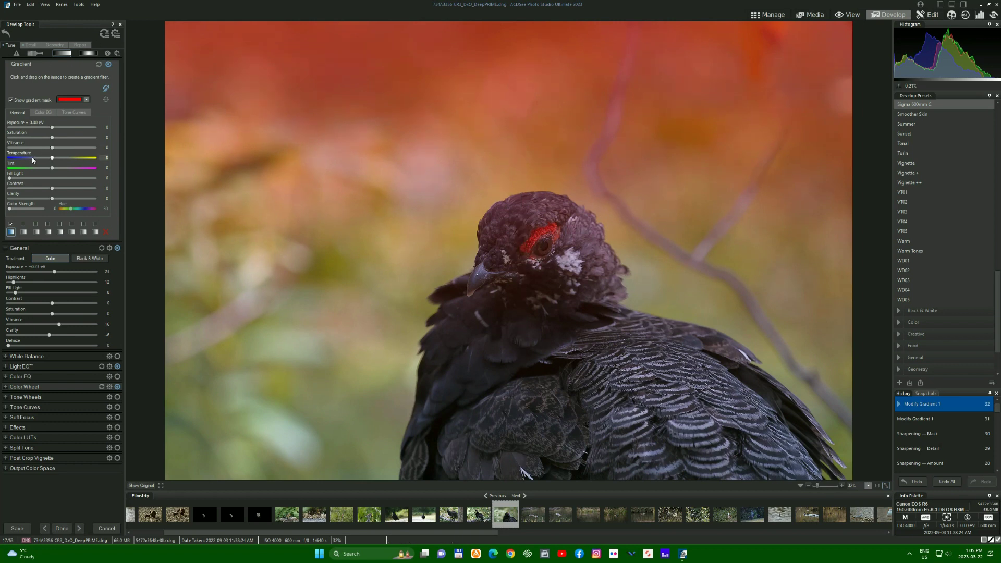
click(11, 100)
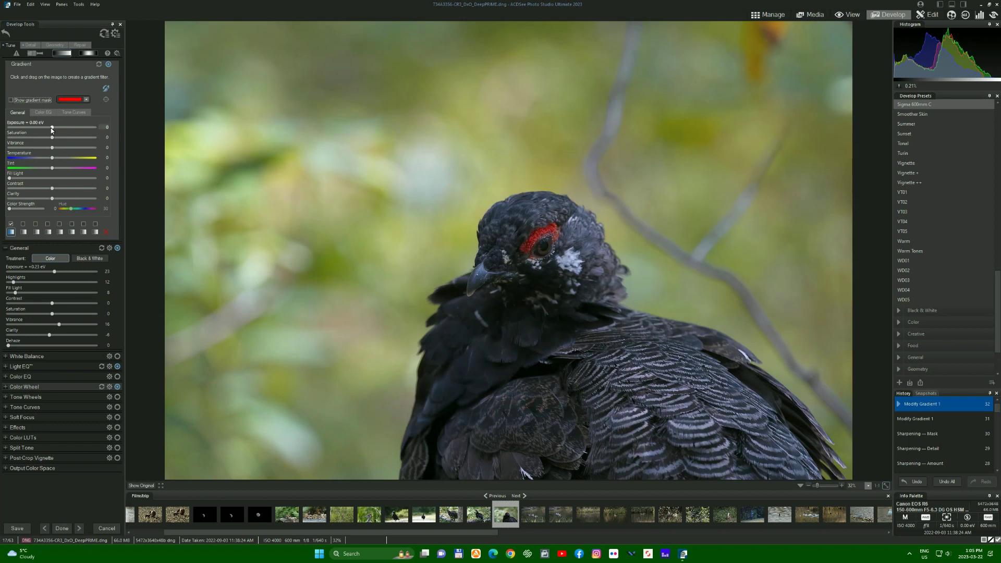
drag(51, 128, 58, 128)
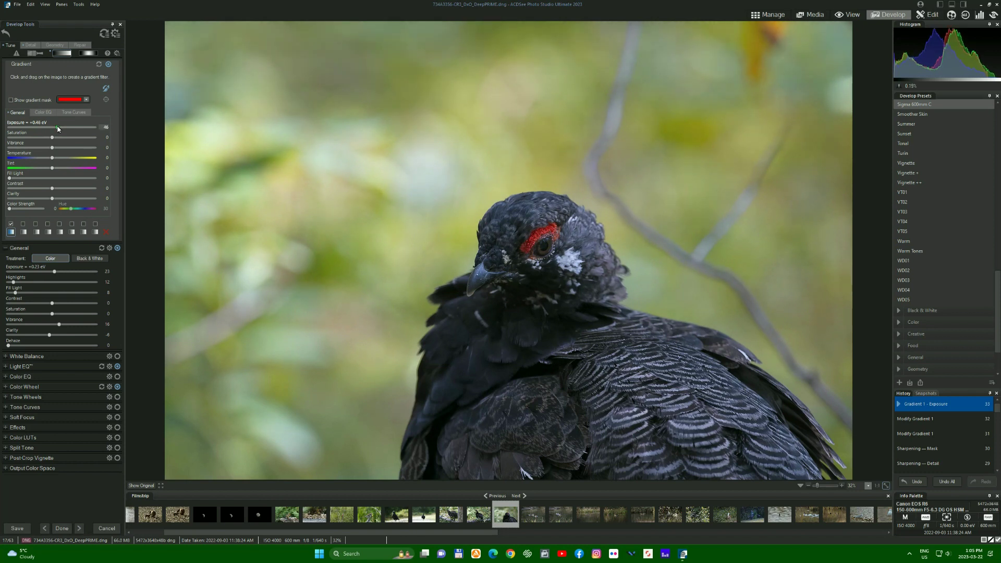
drag(58, 129, 58, 129)
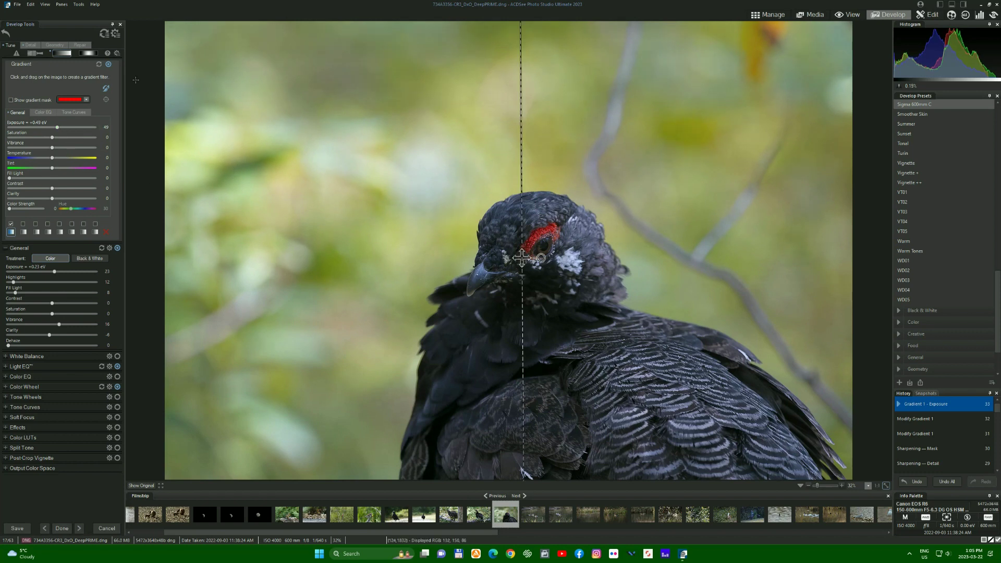
Add a second linear gradient, flipped and positioned to fade over the lower half of the photo
click(10, 224)
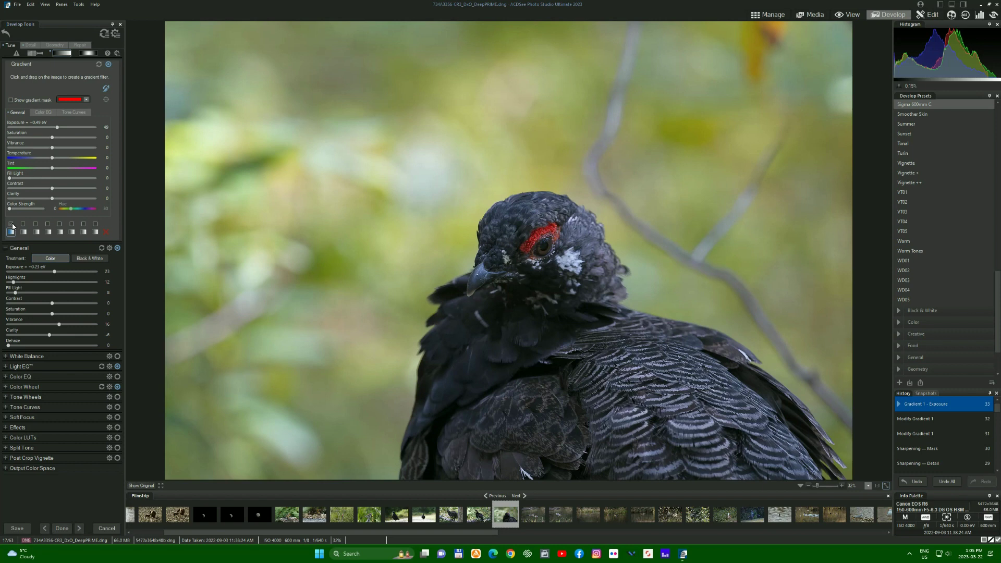
click(11, 224)
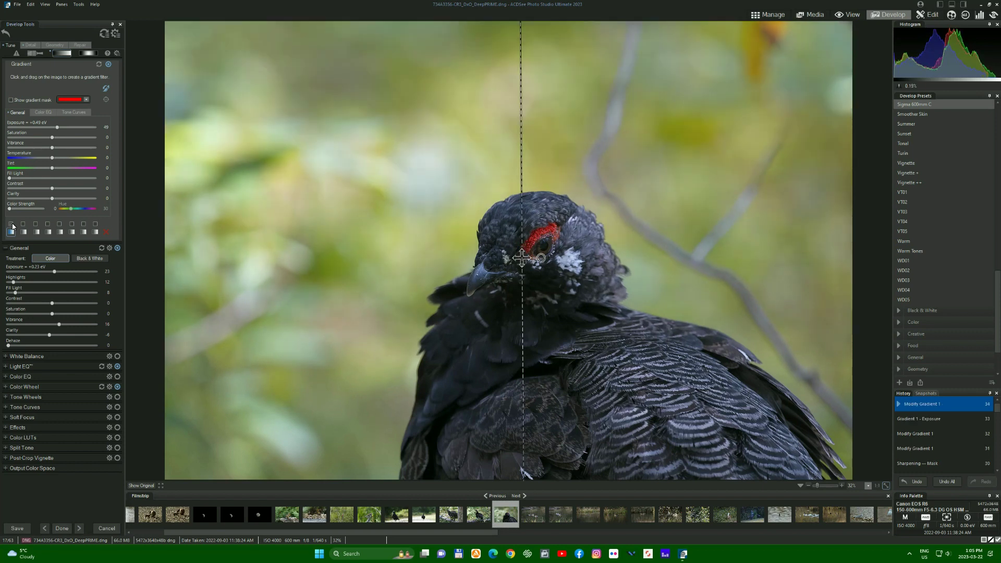
click(24, 233)
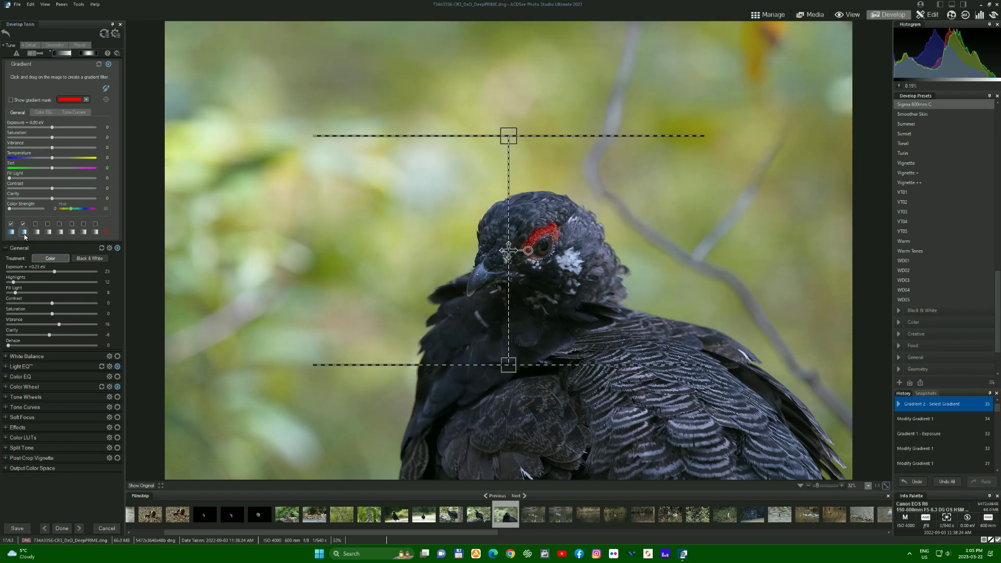
click(11, 100)
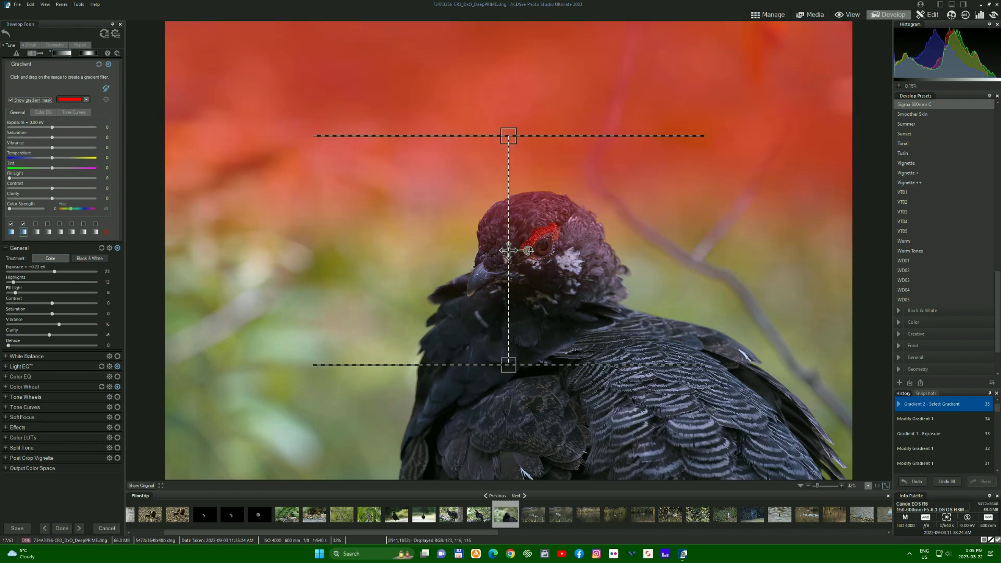
drag(529, 251, 432, 249)
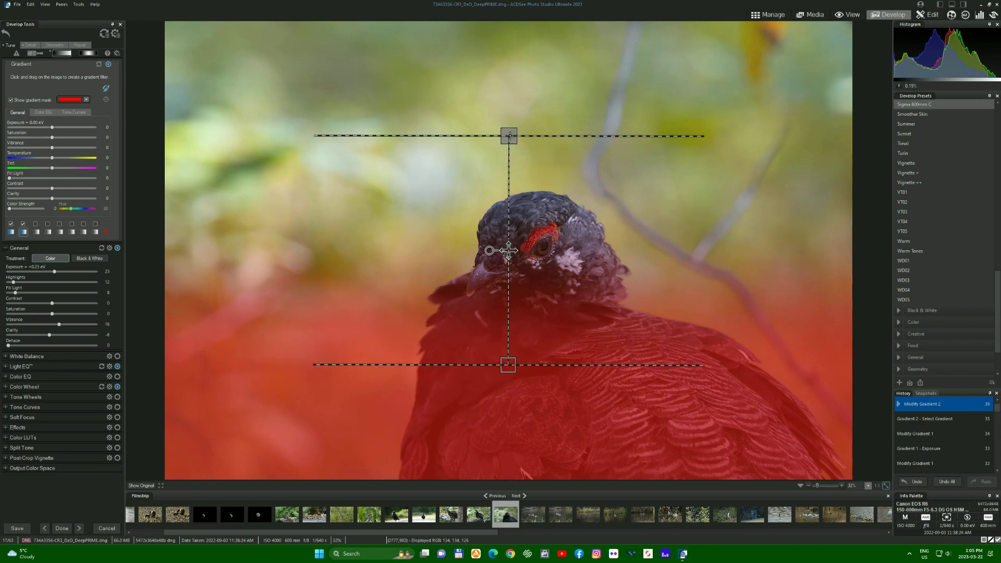
drag(509, 135, 505, 1)
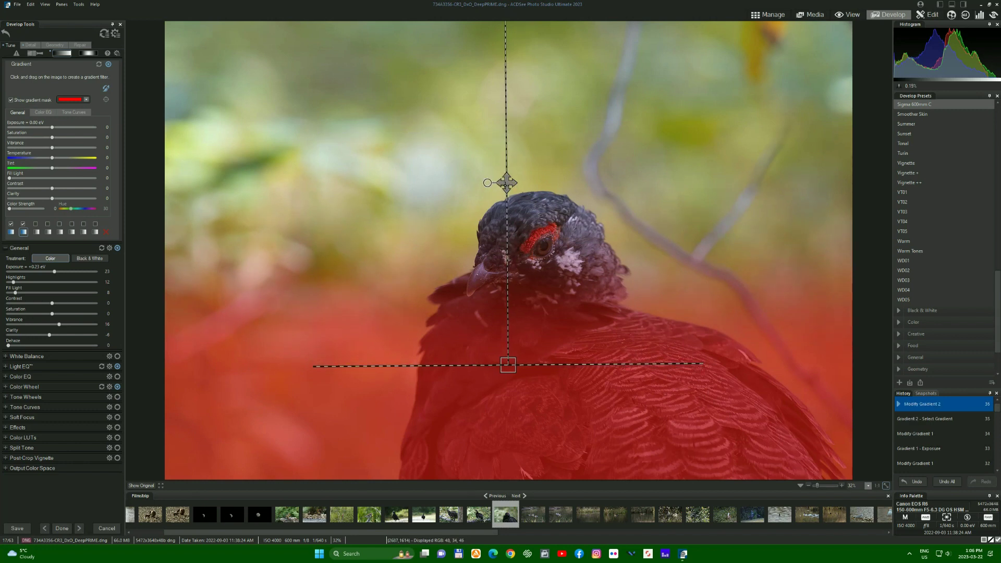
drag(507, 182, 514, 396)
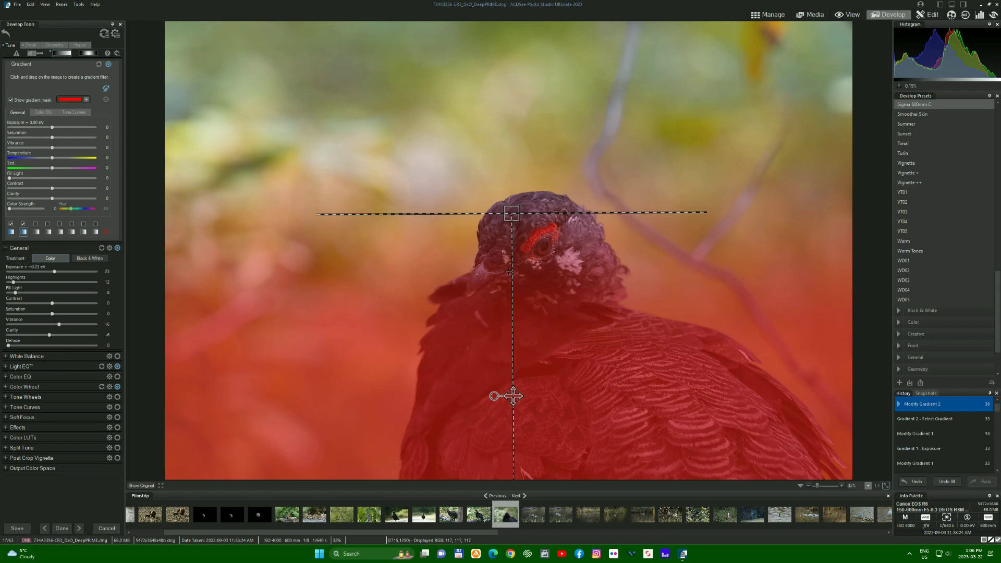
drag(512, 213, 510, 11)
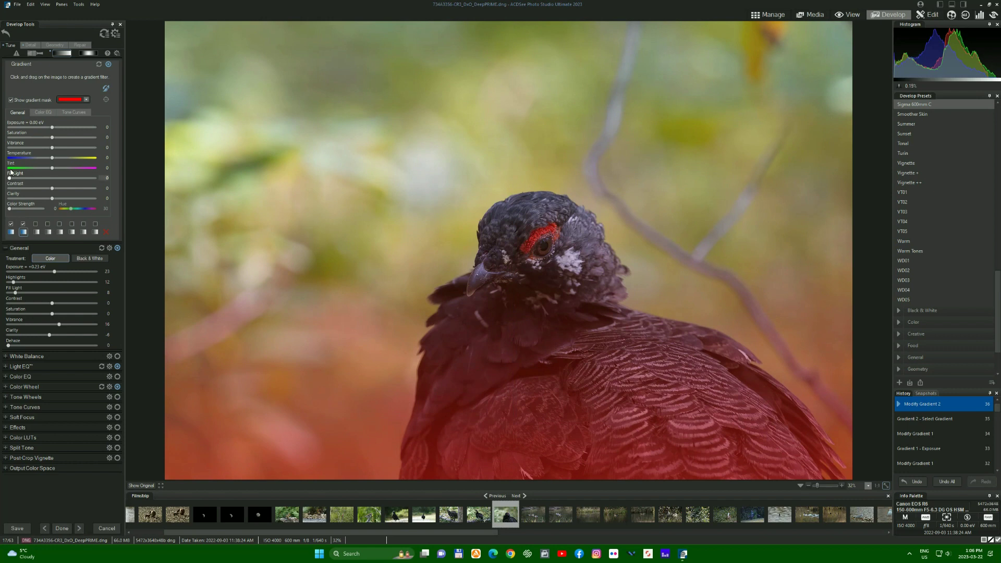
Raise Gradient 2's contrast to about 23, keeping exposure at 0, and compare with the effect off
click(10, 100)
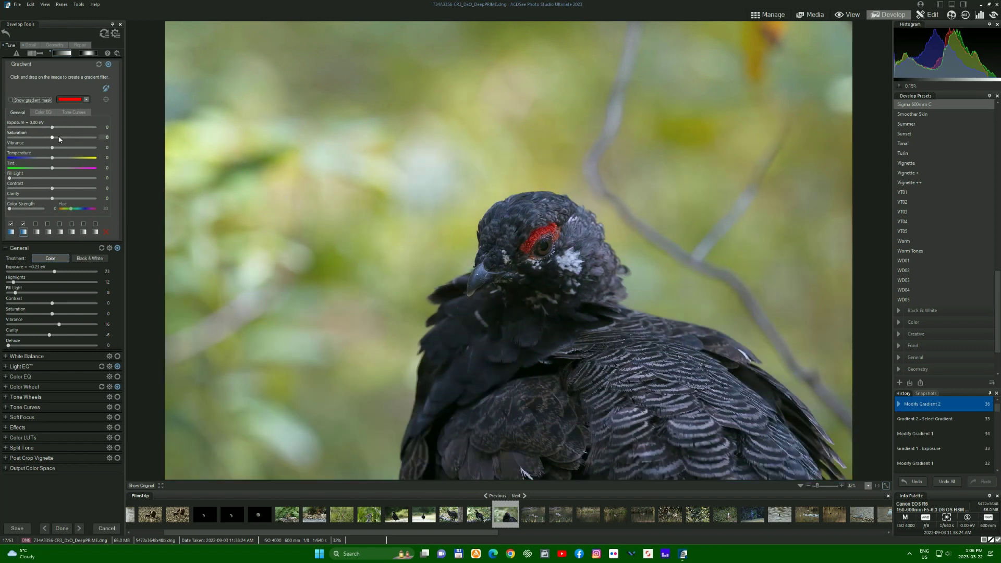
mouse_move(52, 127)
mouse_down()
mouse_move(21, 131)
mouse_move(52, 133)
mouse_up()
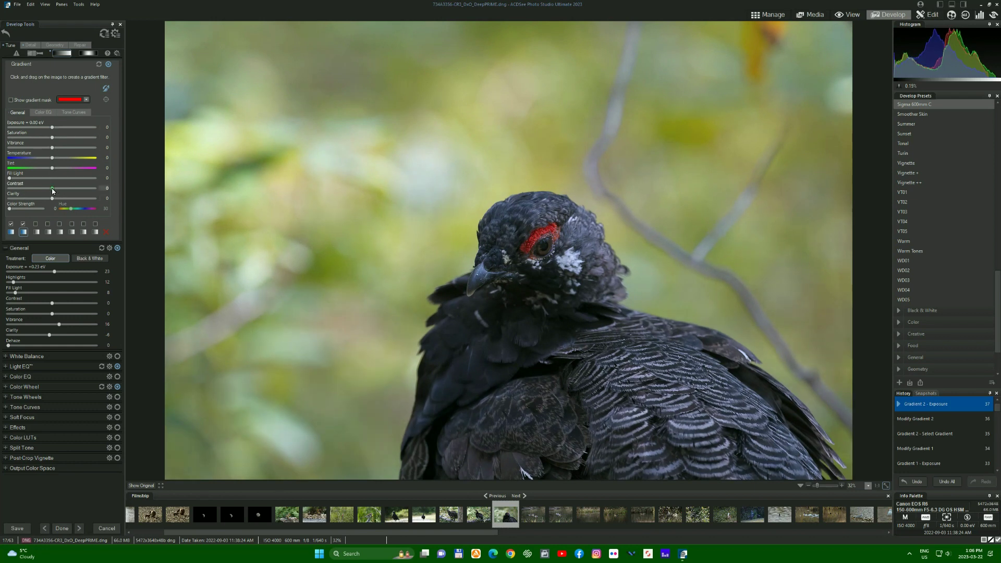
drag(52, 188, 56, 189)
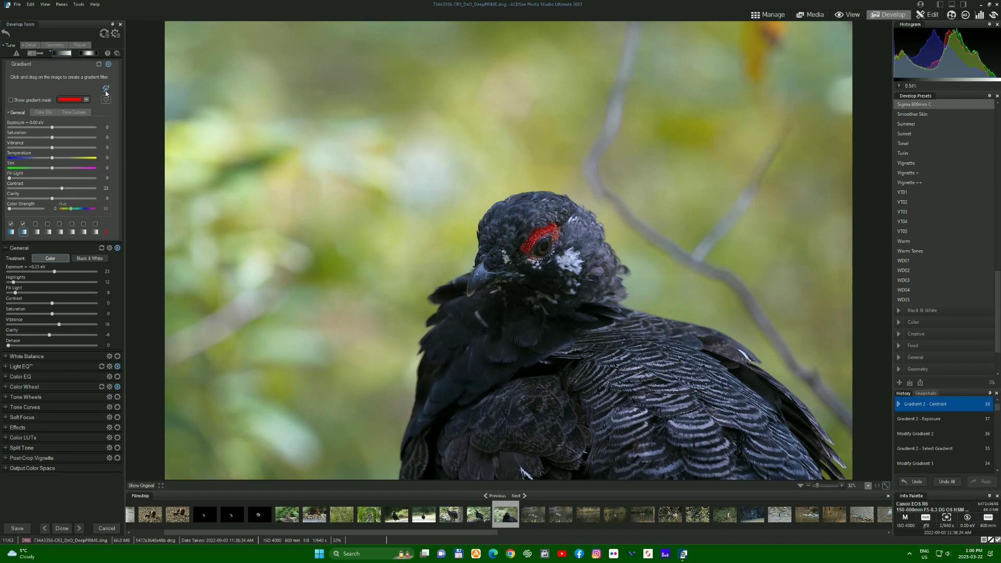
click(108, 66)
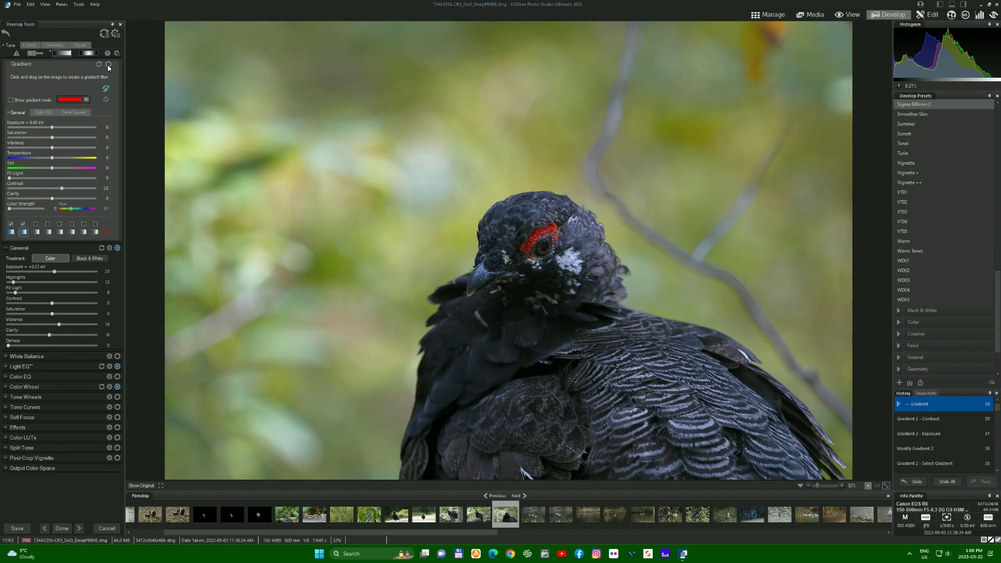
Create an inverted radial gradient with feathering set to 100
click(109, 65)
click(108, 66)
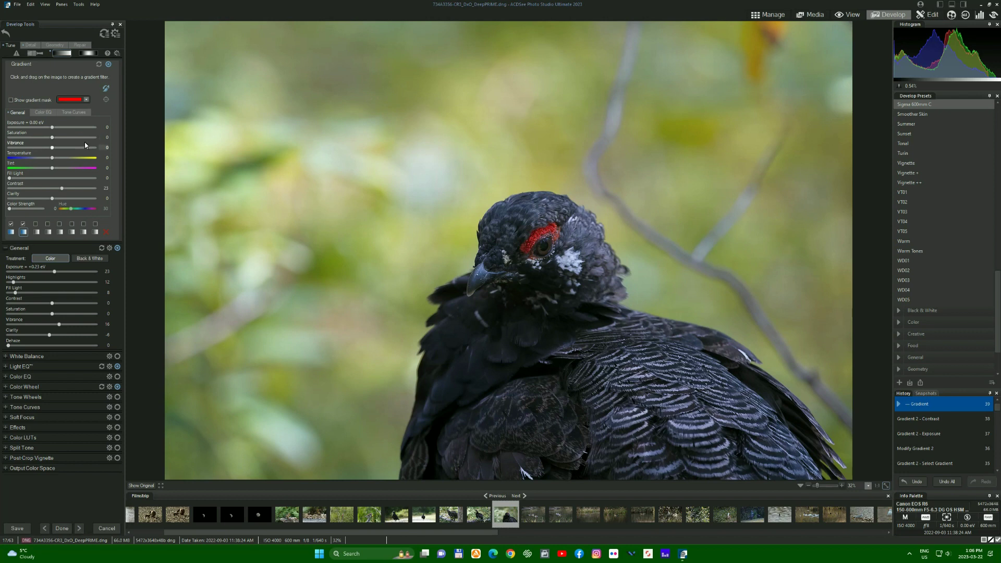
click(89, 54)
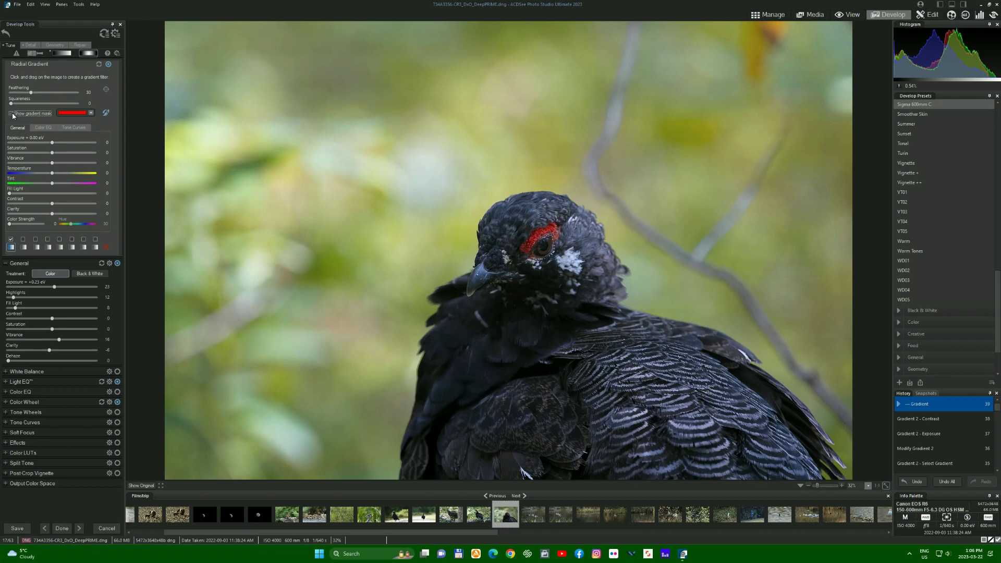
click(11, 114)
click(106, 112)
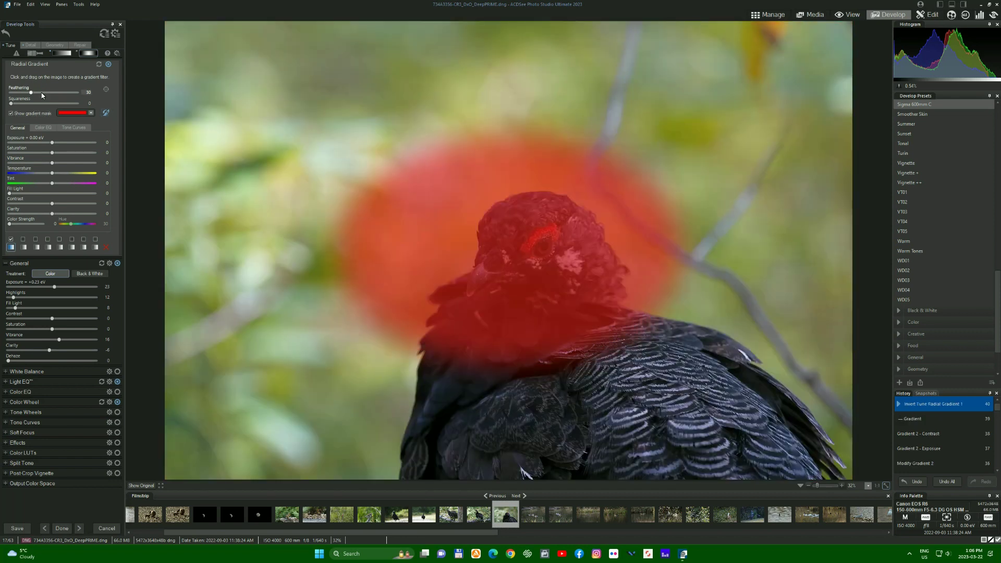
drag(31, 94, 78, 92)
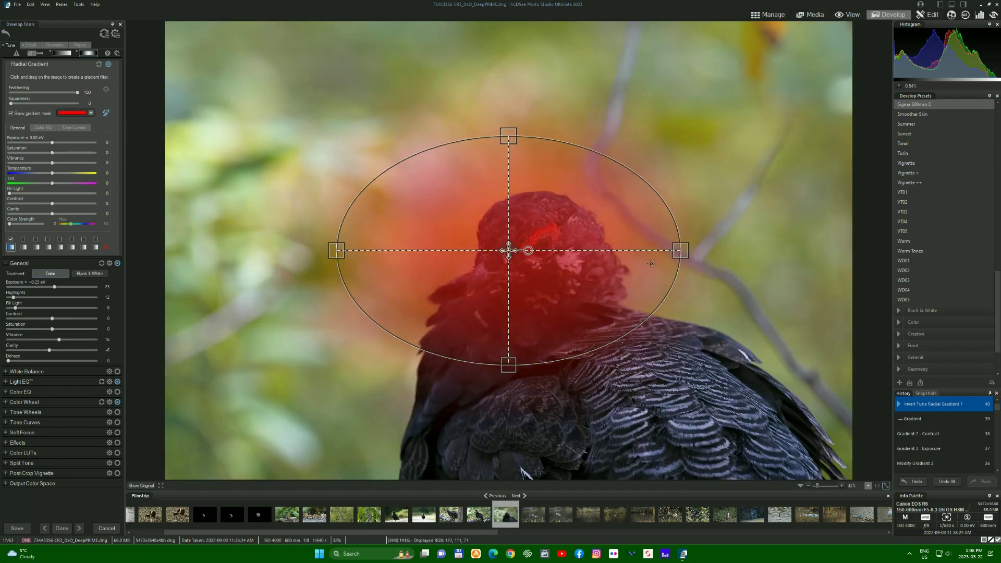
Move and widen the radial ellipse to cover the grouse's head and body
drag(509, 251, 754, 523)
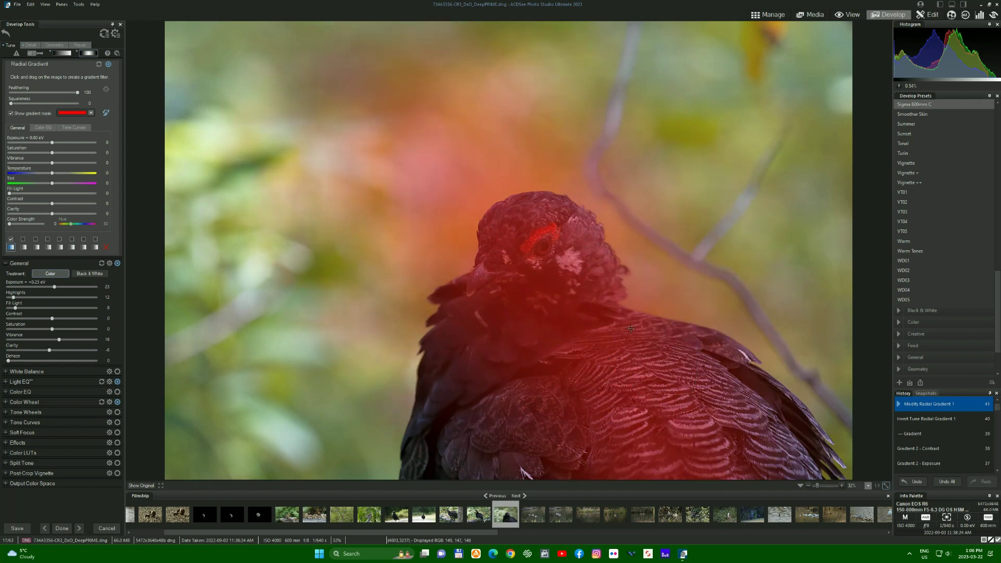
drag(639, 214, 692, 199)
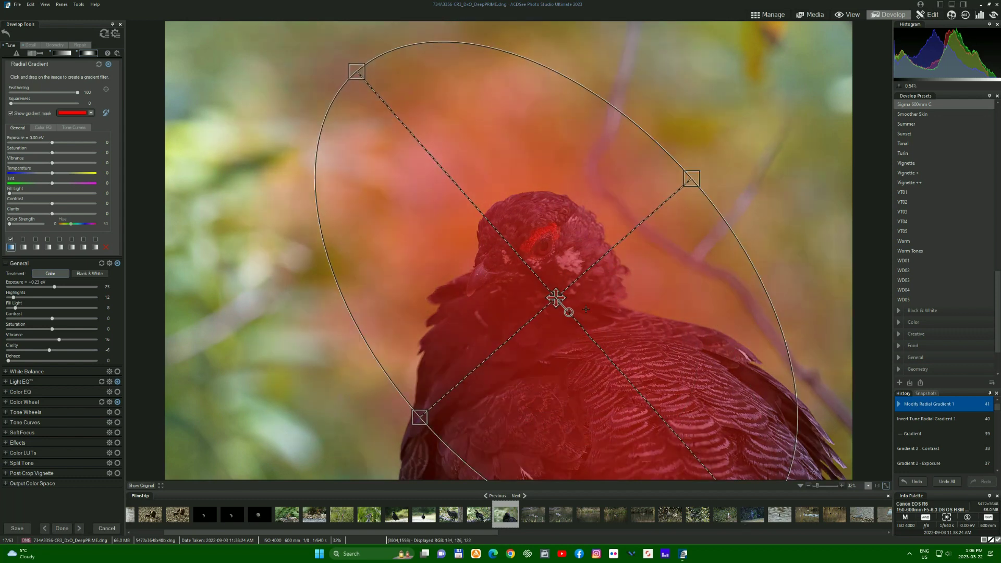
drag(556, 299, 596, 379)
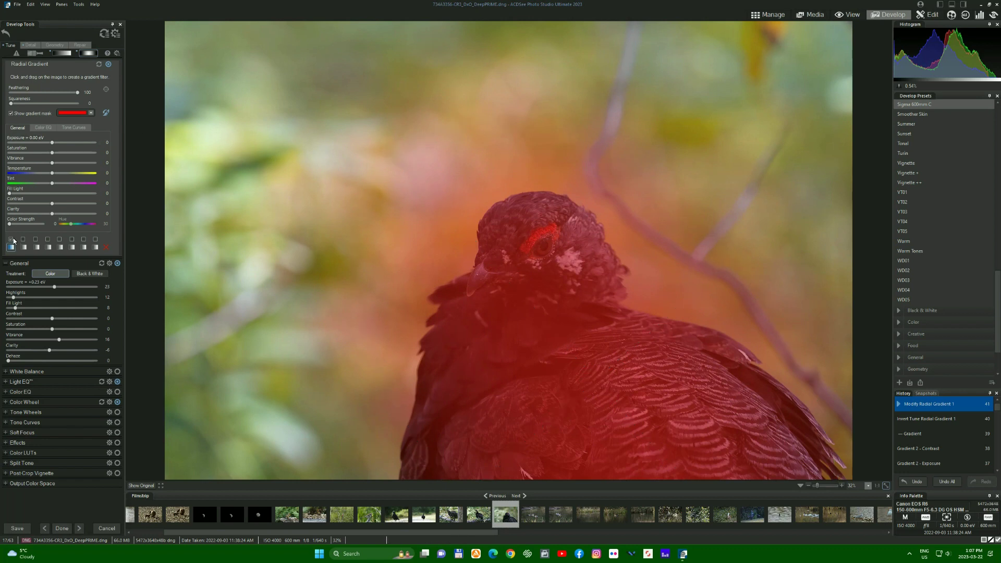
click(11, 113)
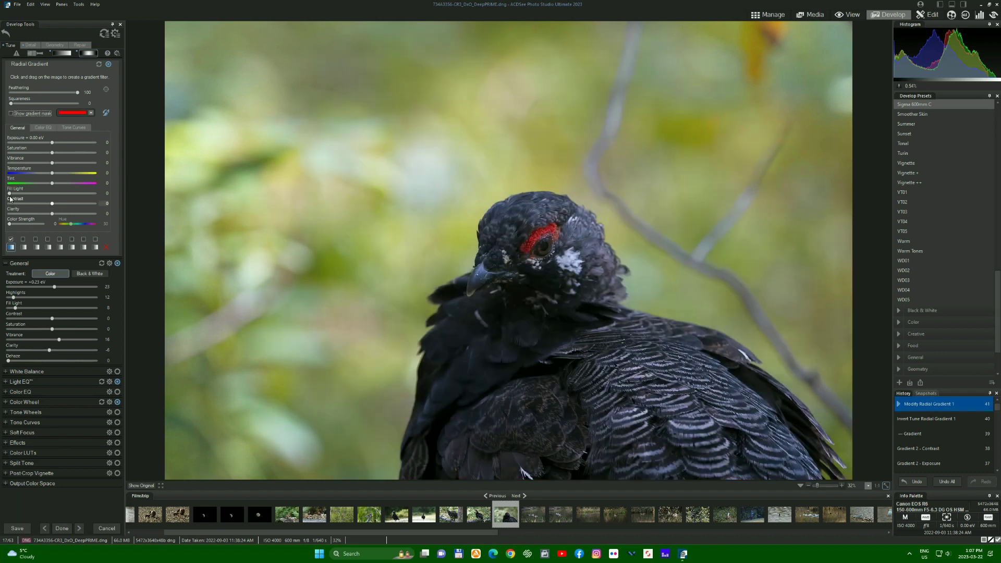
Give Radial Gradient 1 a little fill light, clarity 18 and contrast around -3, comparing before and after
drag(10, 196, 12, 197)
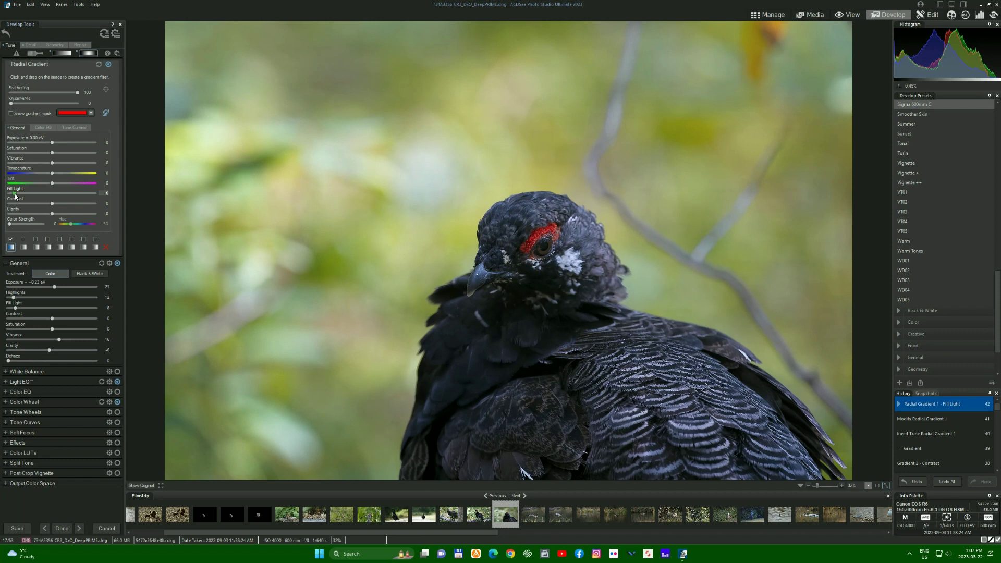
click(109, 64)
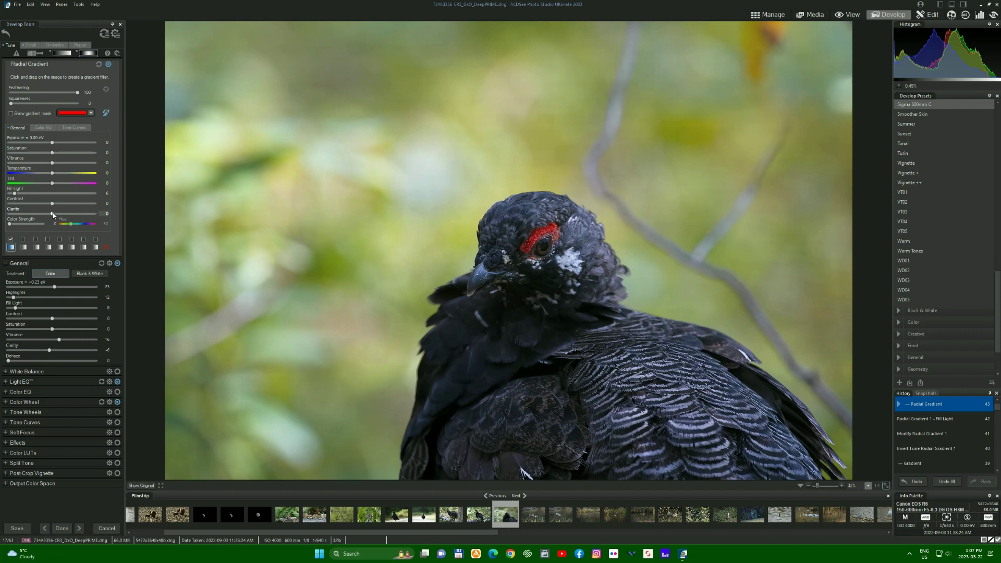
drag(52, 215, 57, 217)
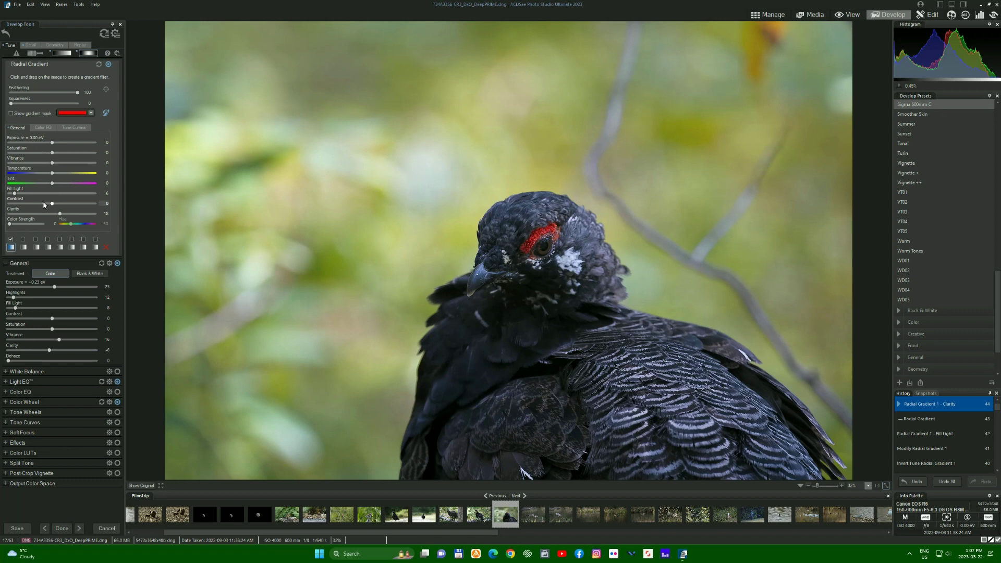
drag(52, 204, 52, 205)
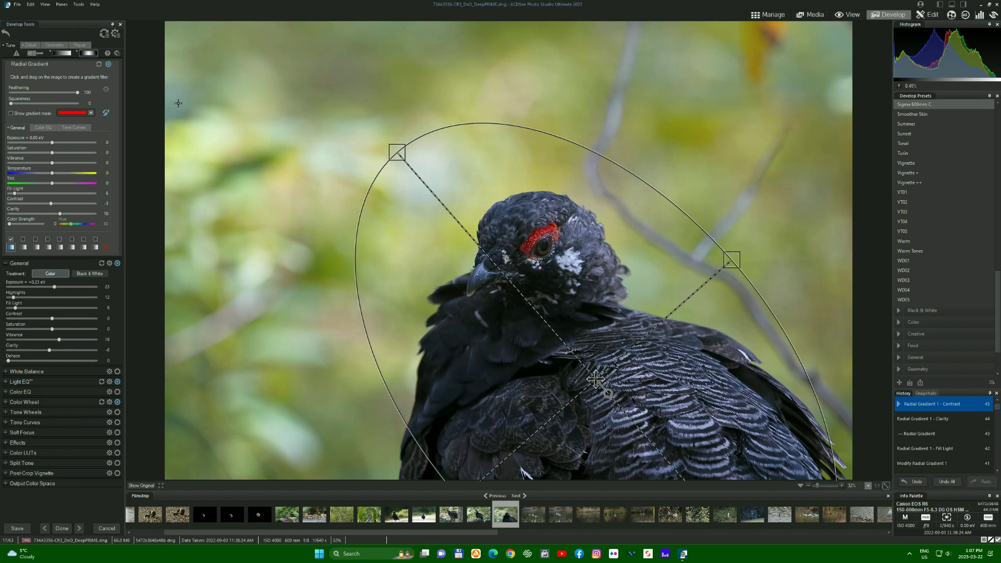
click(108, 65)
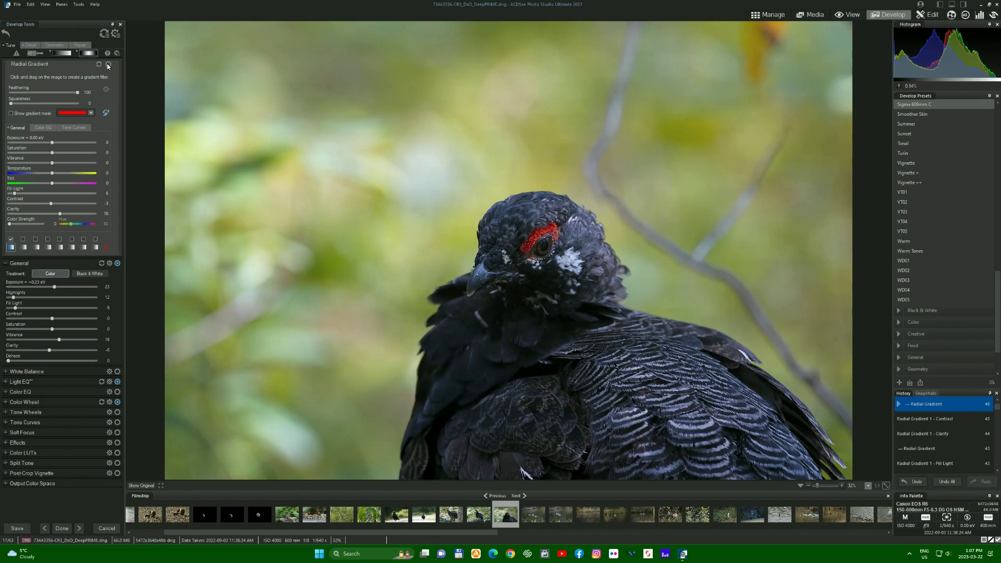